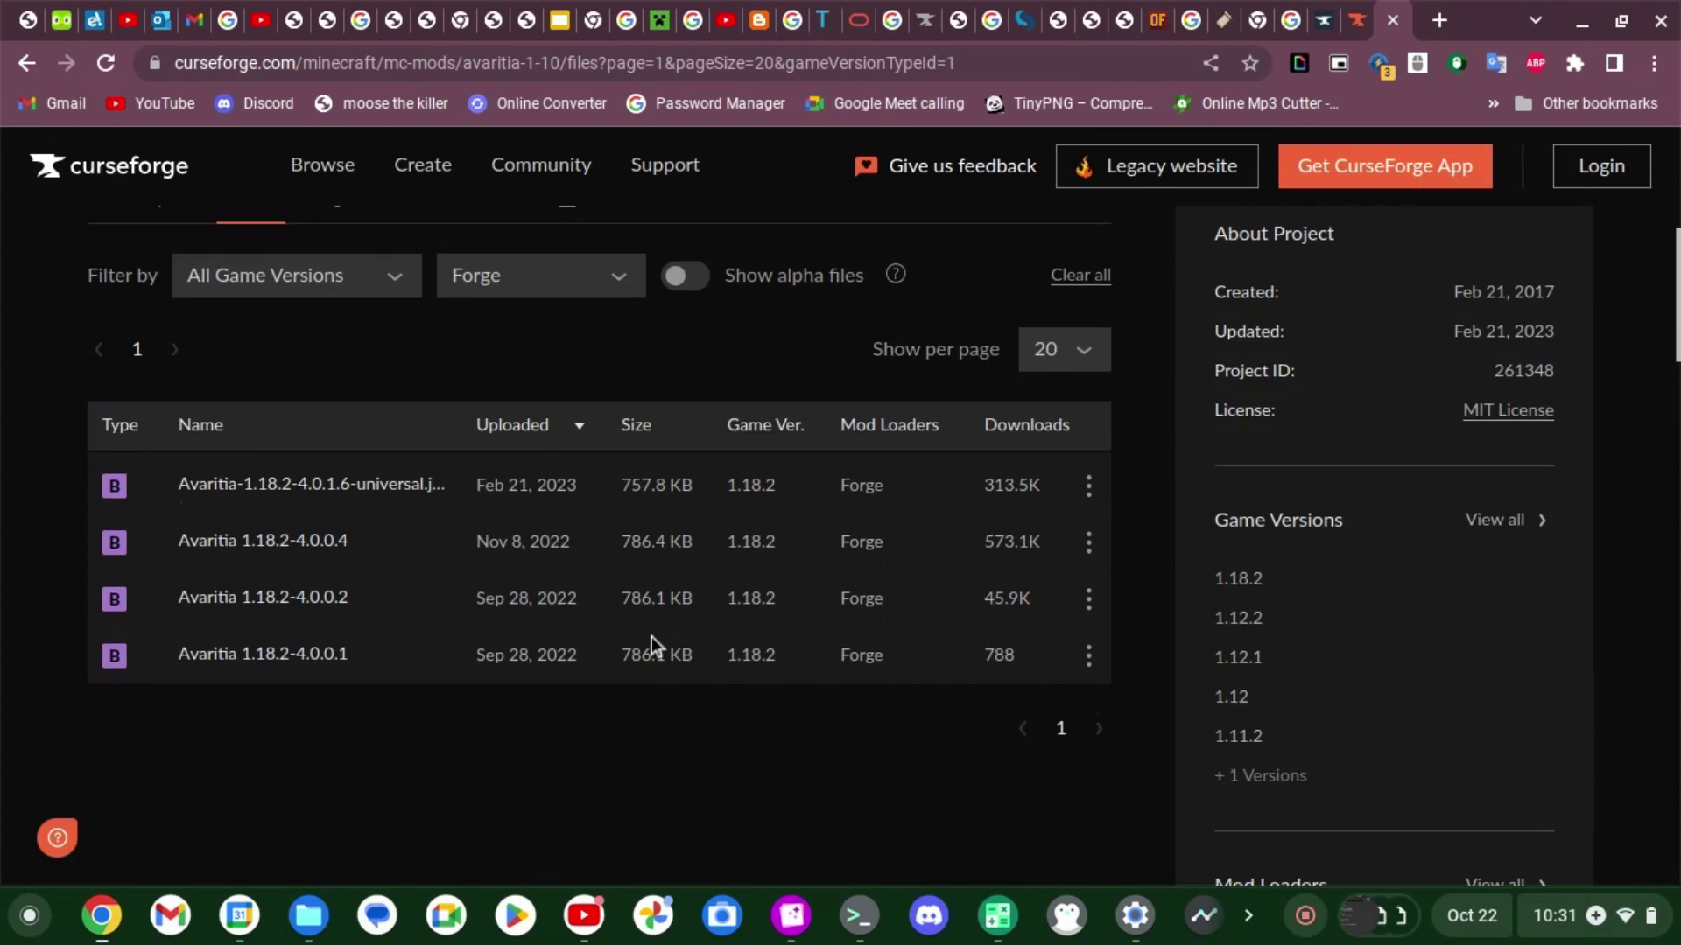
Open the game version filter choices on the Avaritia files list
{"action": "left_click", "coordinate": [331, 350]}
Filter the Avaritia files to Minecraft 1.12.2 with All Mod Loaders
{"action": "scroll", "coordinate": [260, 538], "scroll_direction": "down", "scroll_amount": 1}
{"action": "left_click", "coordinate": [302, 462]}
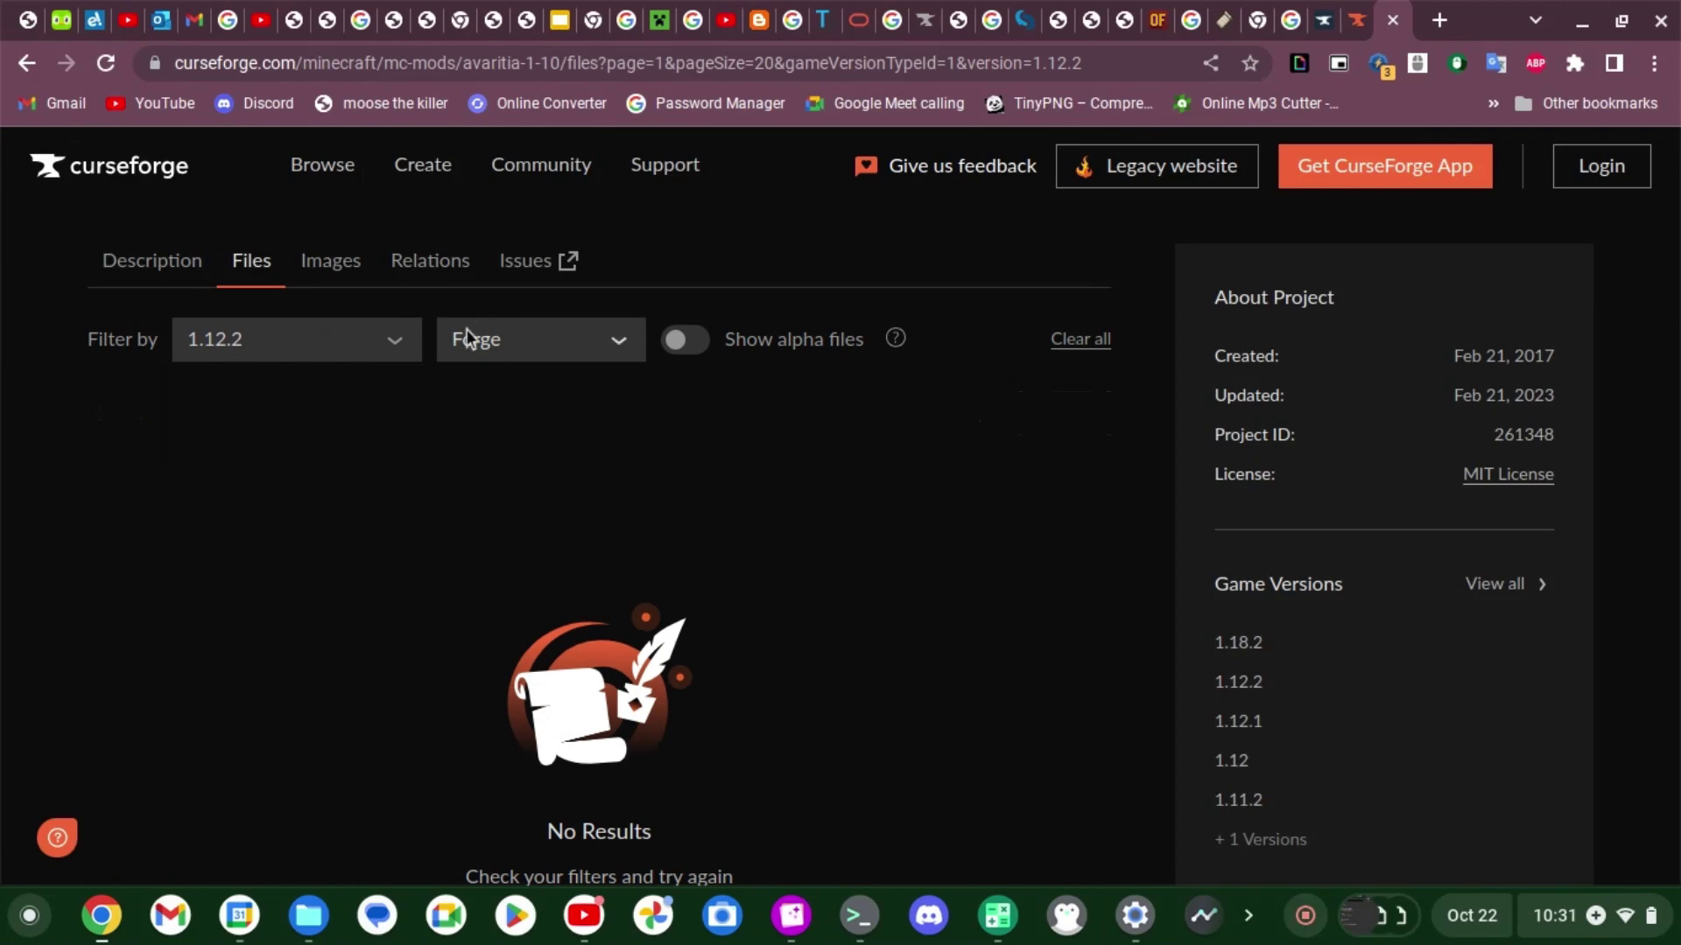
{"action": "left_click", "coordinate": [562, 348]}
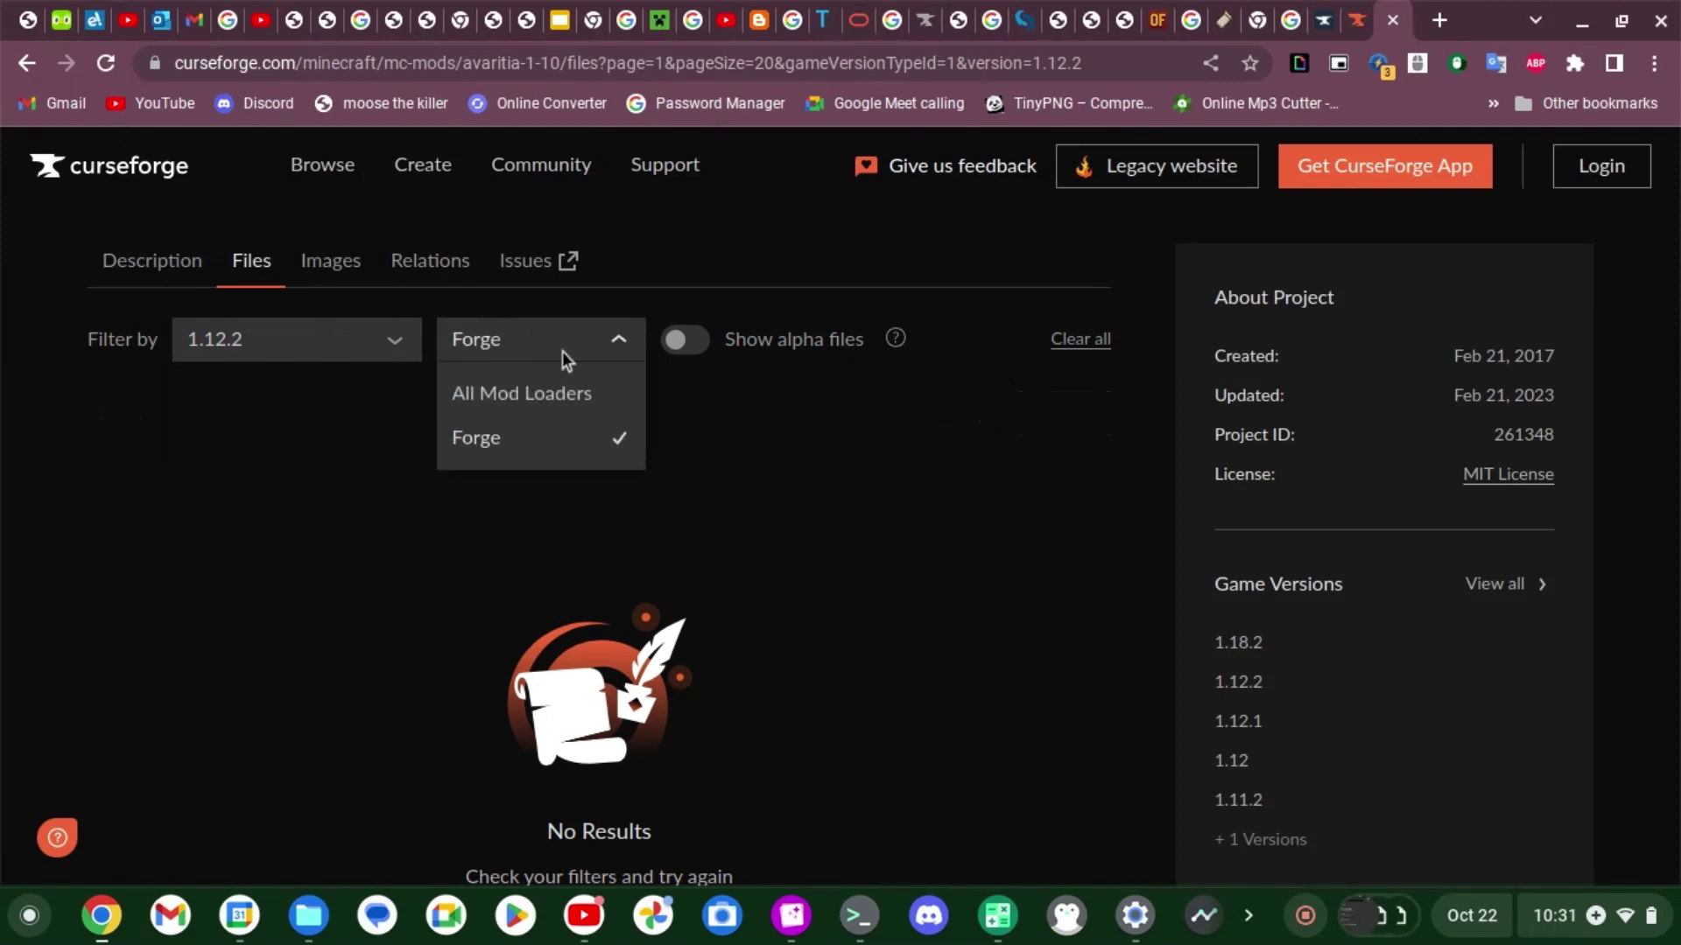
{"action": "left_click", "coordinate": [550, 399]}
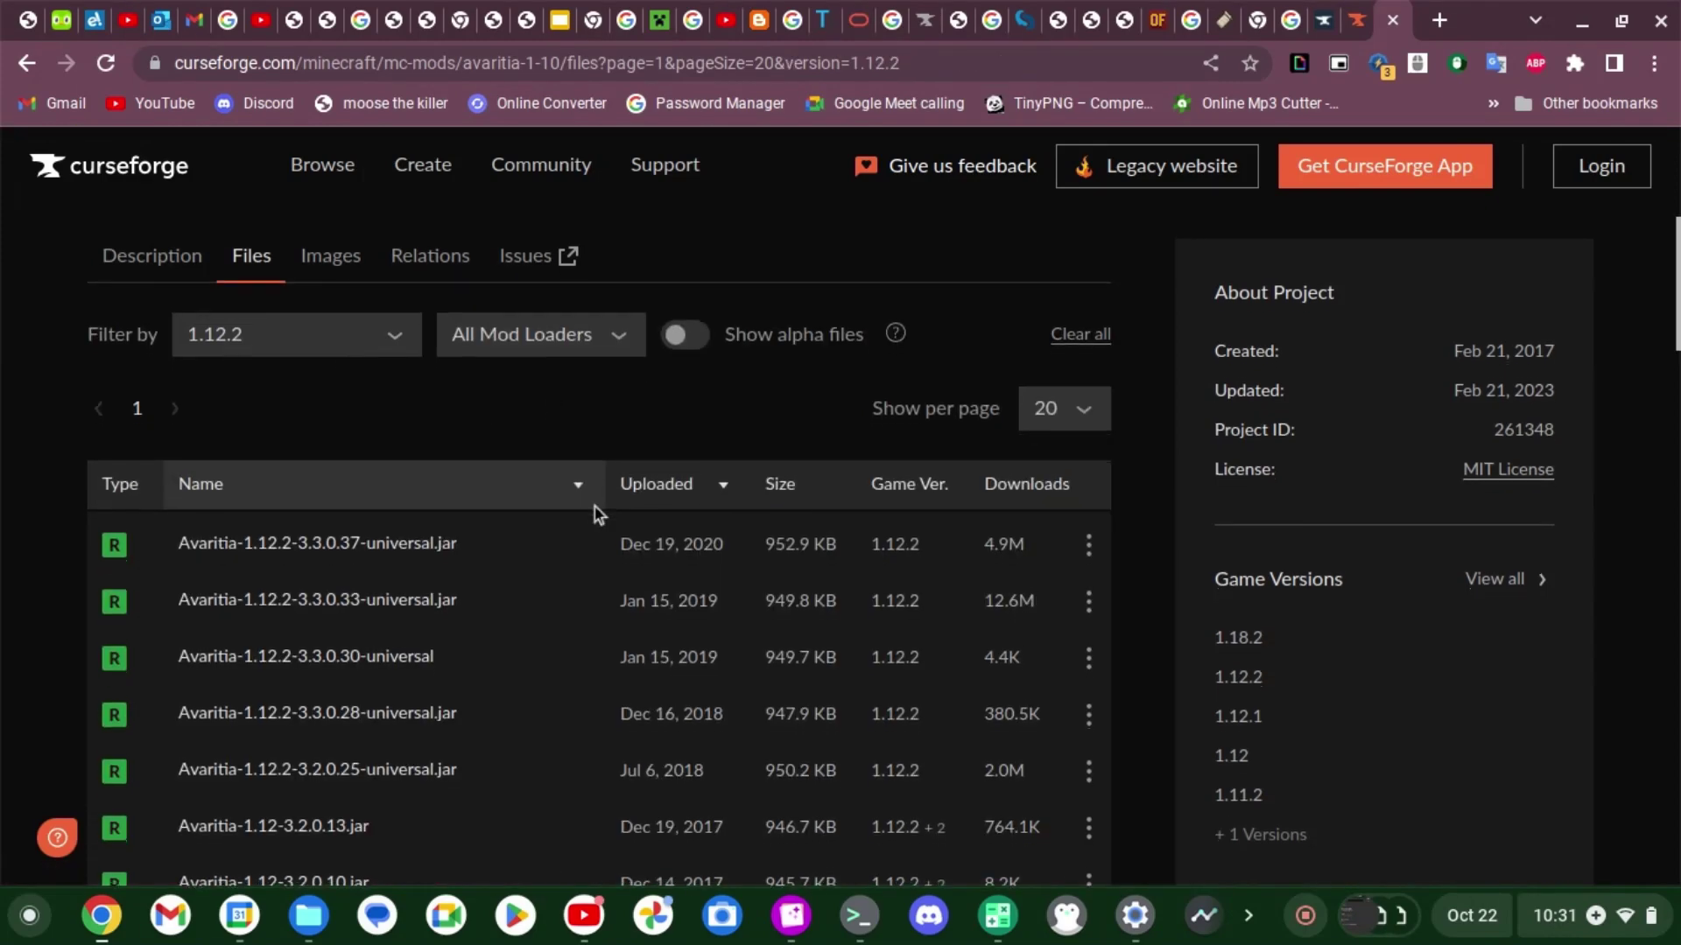
Open the Avaritia-1.12.2-3.3.0.37-universal.jar details, then go to the Forge 1.12.2 downloads page
{"action": "scroll", "coordinate": [595, 507], "scroll_direction": "down", "scroll_amount": 1}
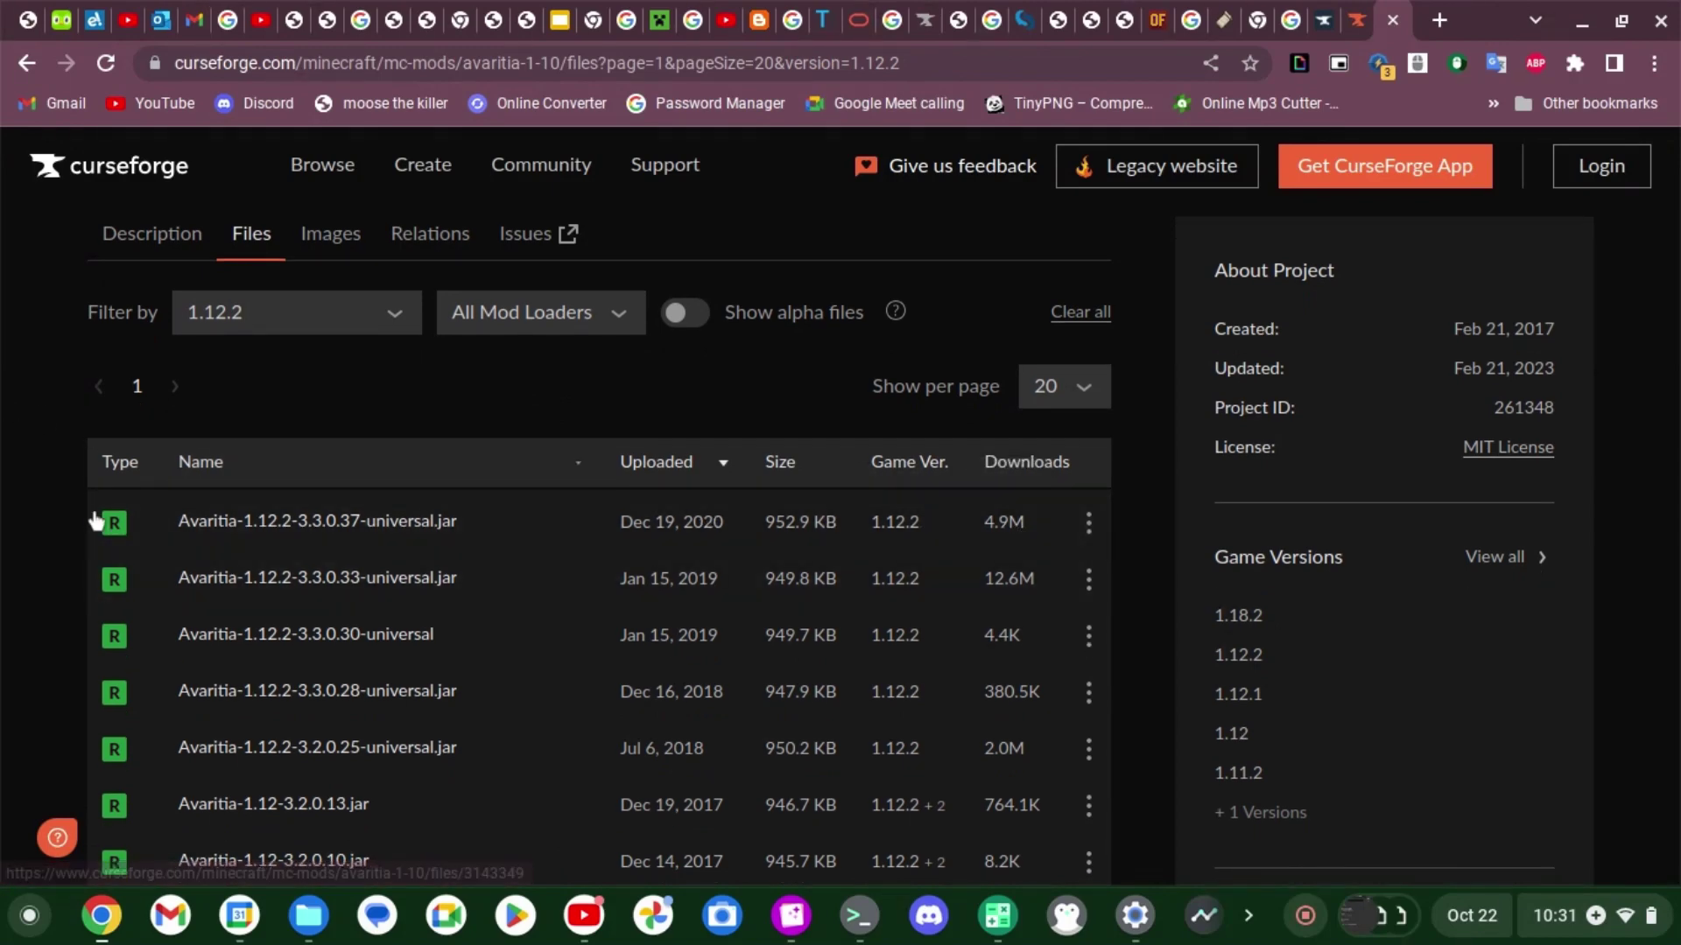
{"action": "scroll", "coordinate": [558, 423], "scroll_direction": "down", "scroll_amount": 3}
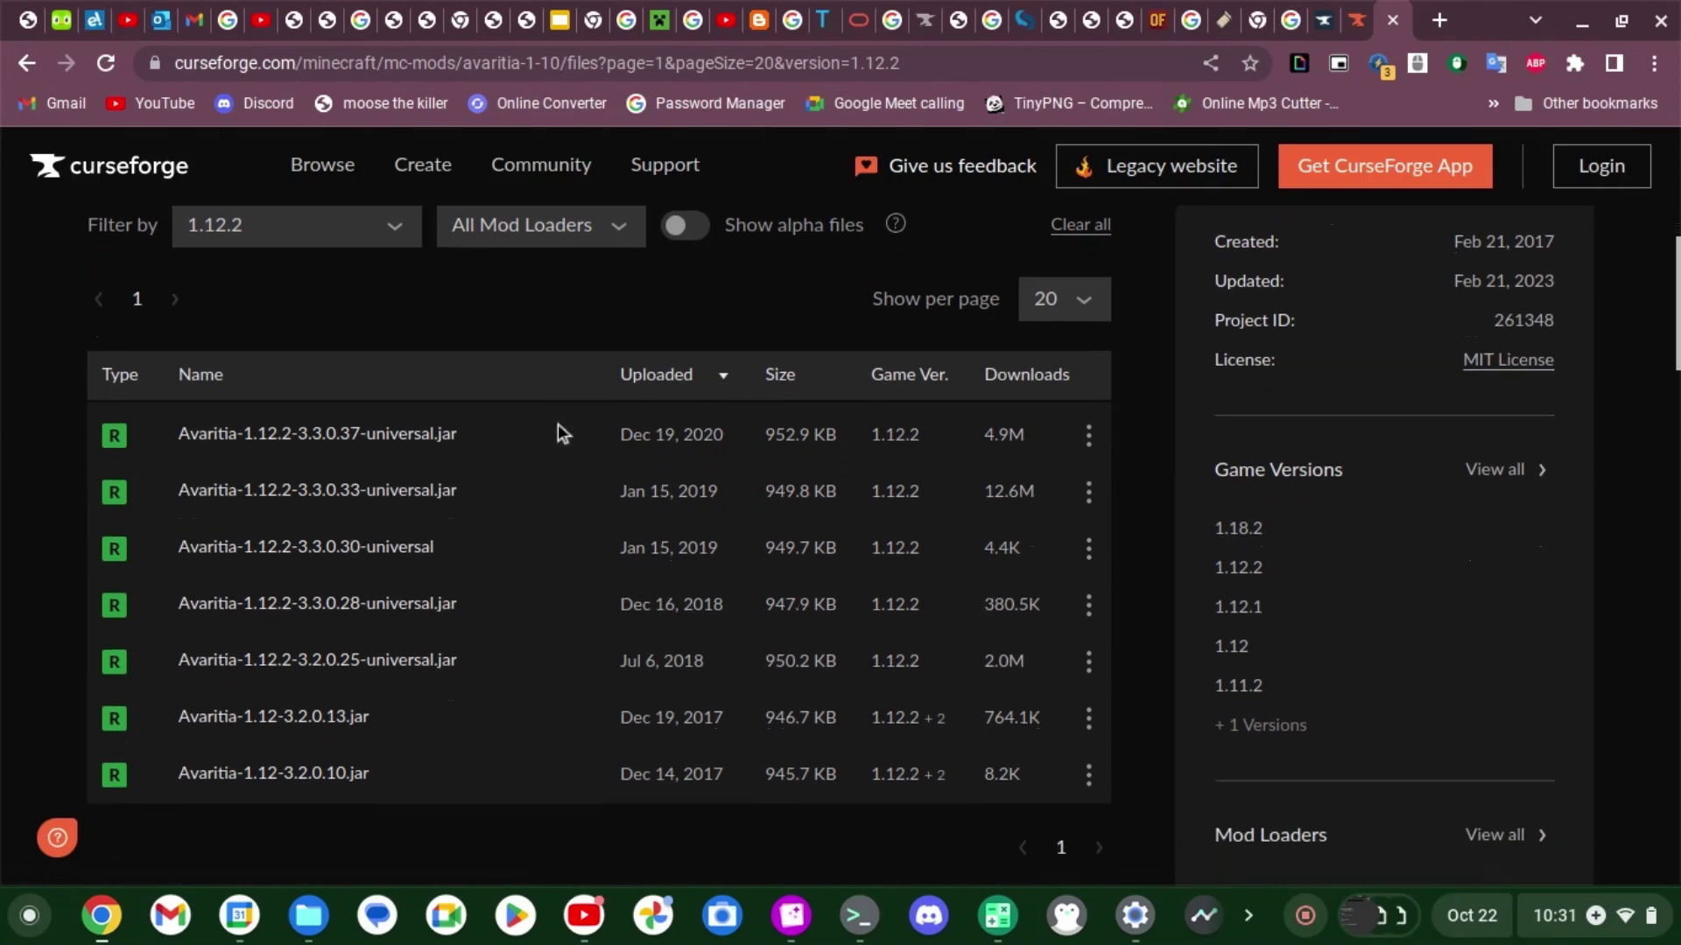
{"action": "scroll", "coordinate": [262, 211], "scroll_direction": "up", "scroll_amount": 3}
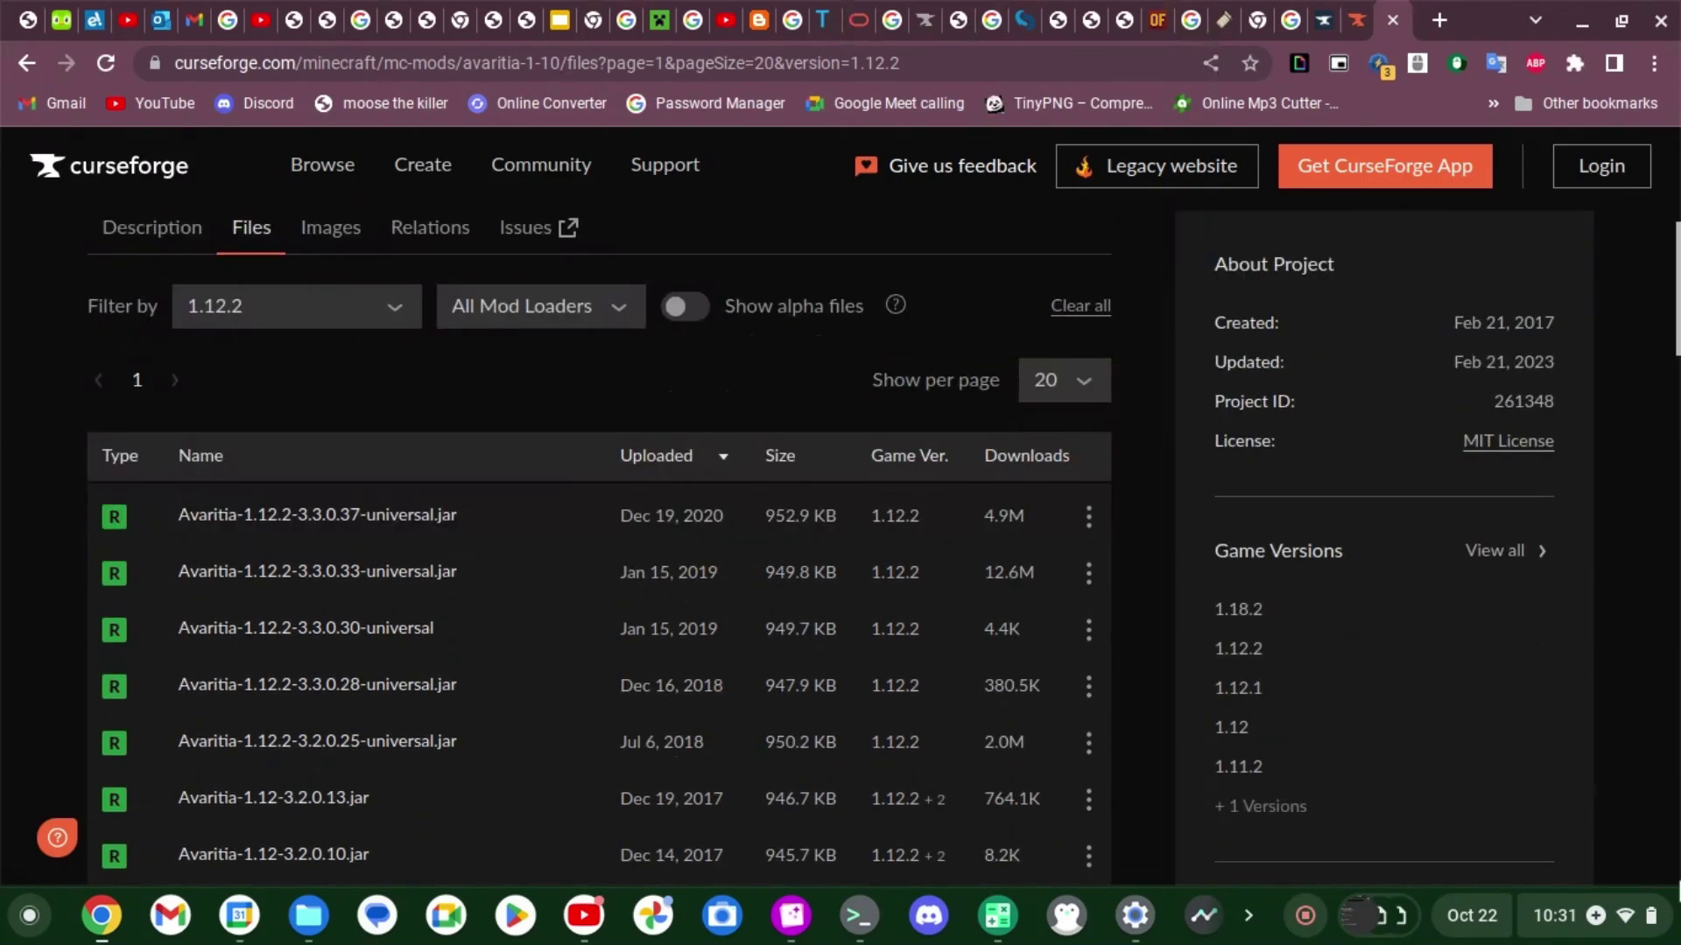
{"action": "scroll", "coordinate": [1490, 773], "scroll_direction": "down", "scroll_amount": 5}
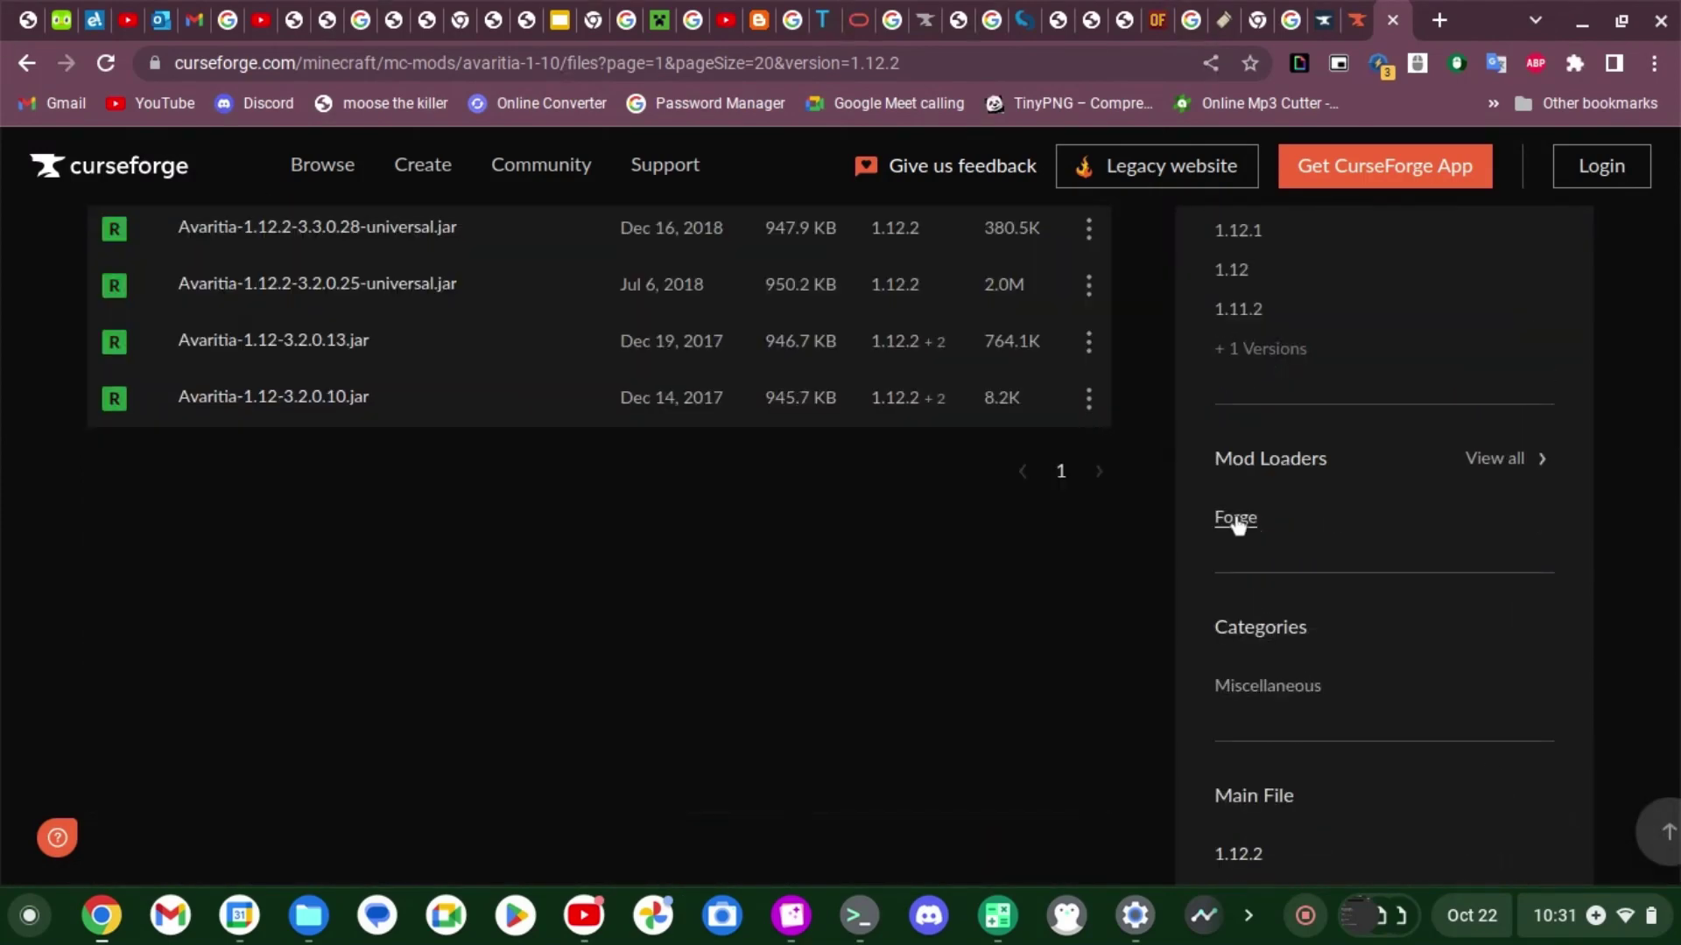
{"action": "scroll", "coordinate": [108, 357], "scroll_direction": "up", "scroll_amount": 5}
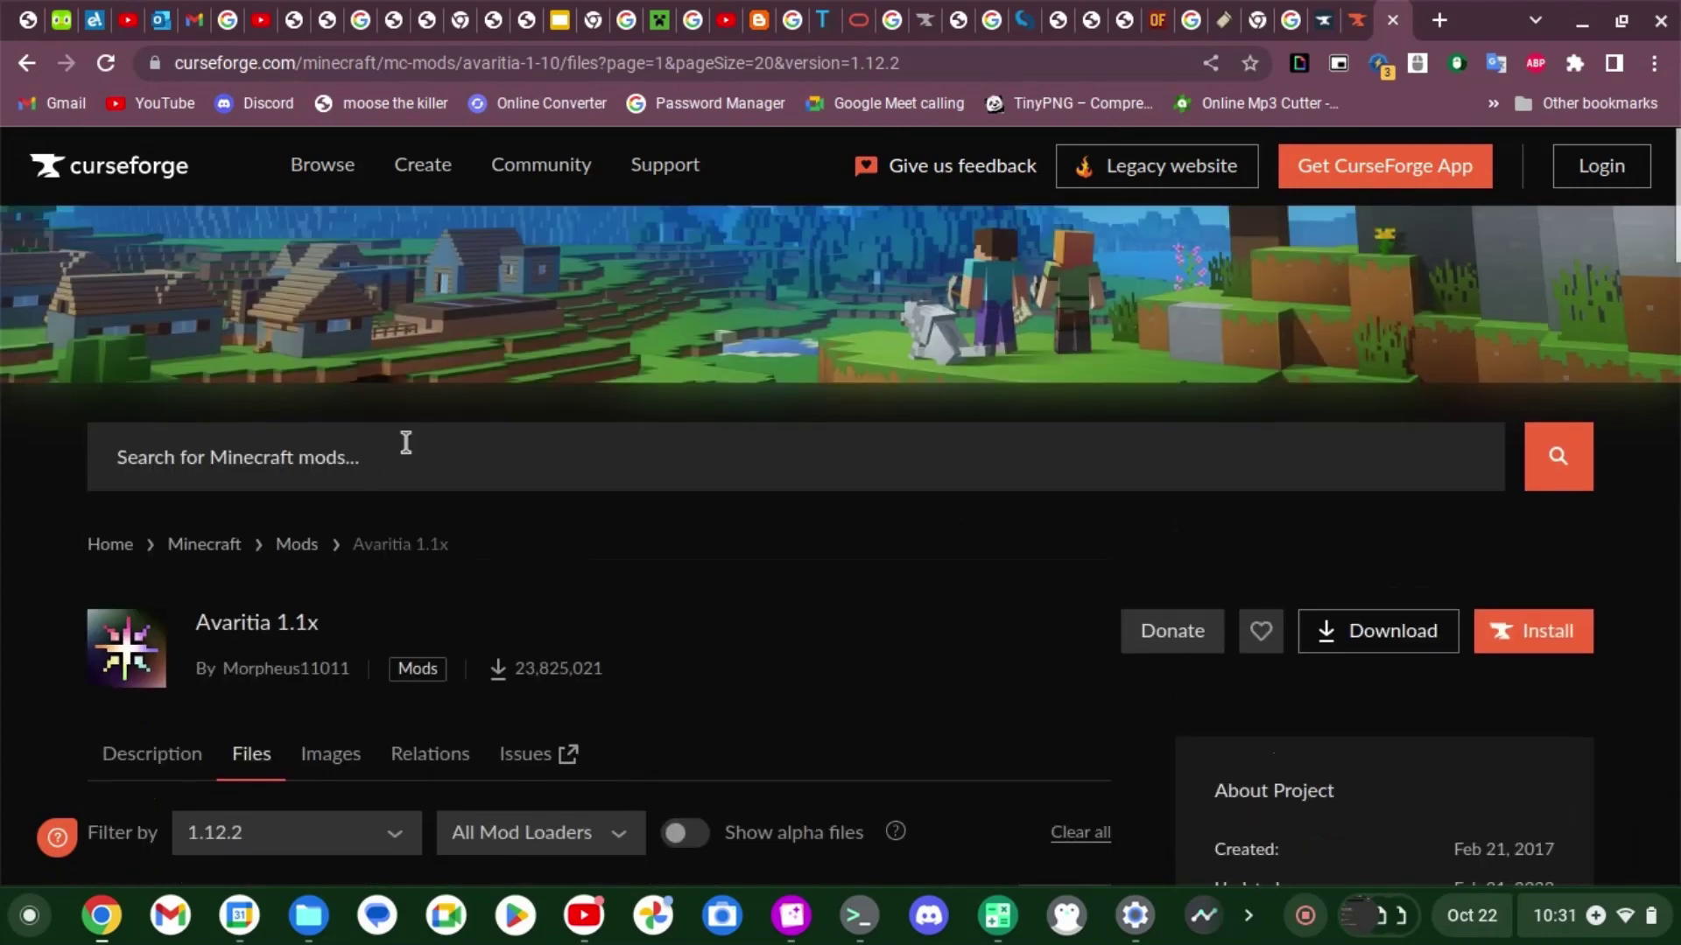
{"action": "scroll", "coordinate": [513, 585], "scroll_direction": "down", "scroll_amount": 8}
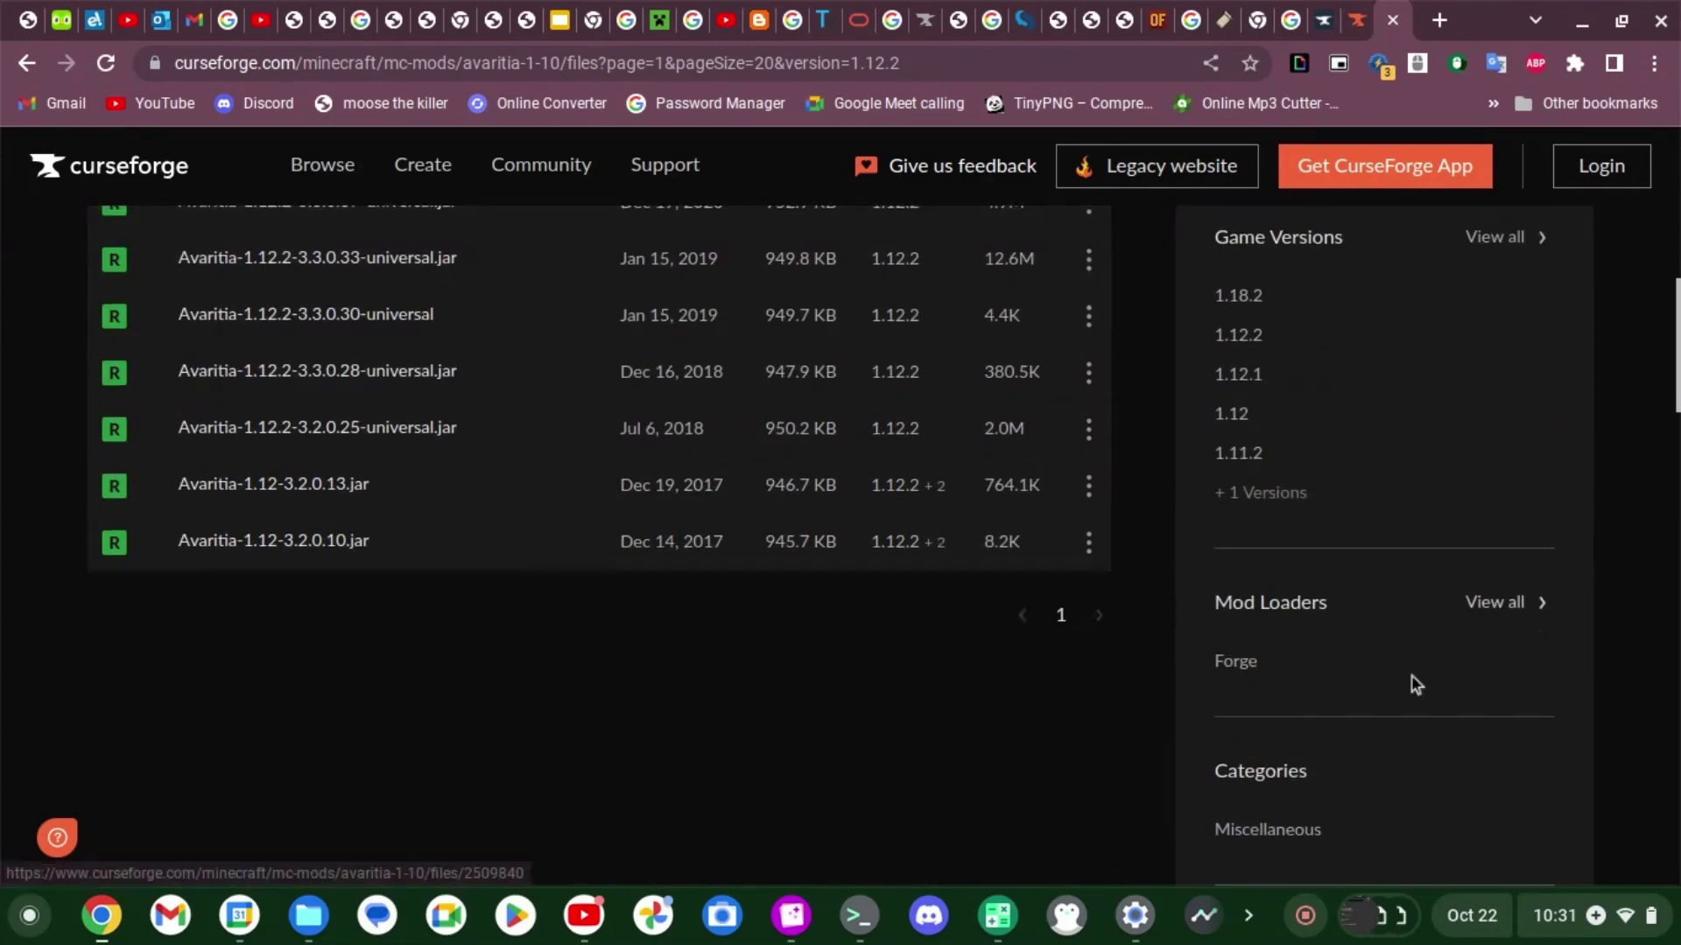
{"action": "scroll", "coordinate": [864, 564], "scroll_direction": "up", "scroll_amount": 5}
{"action": "left_click", "coordinate": [638, 390]}
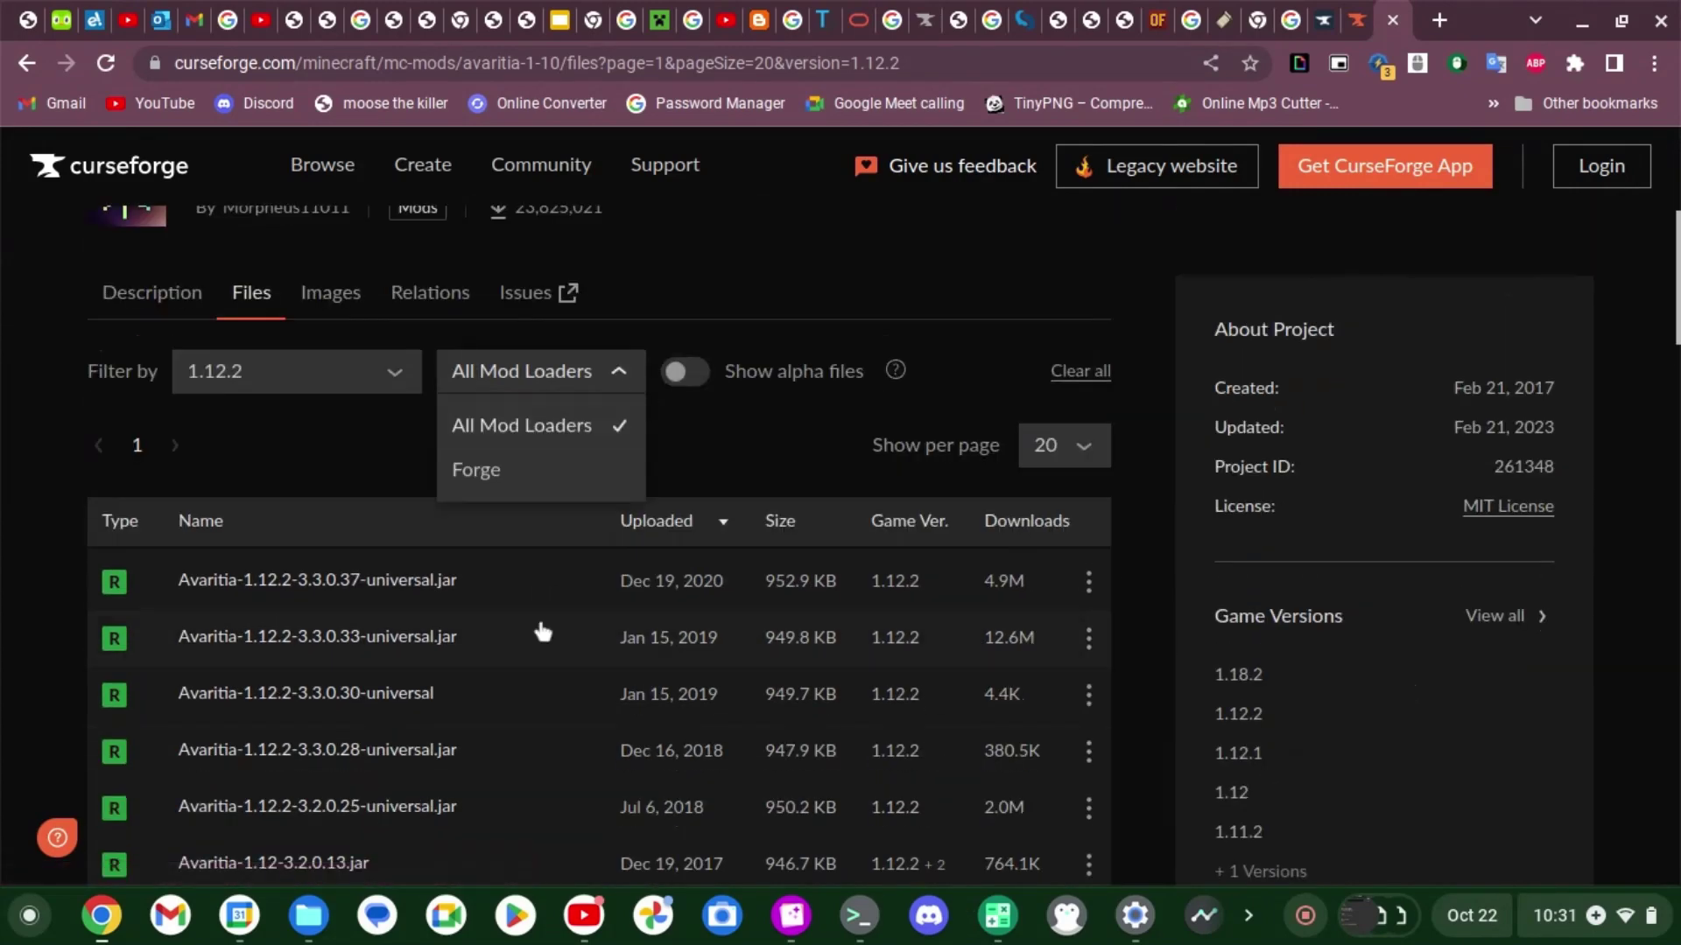
{"action": "left_click", "coordinate": [808, 459]}
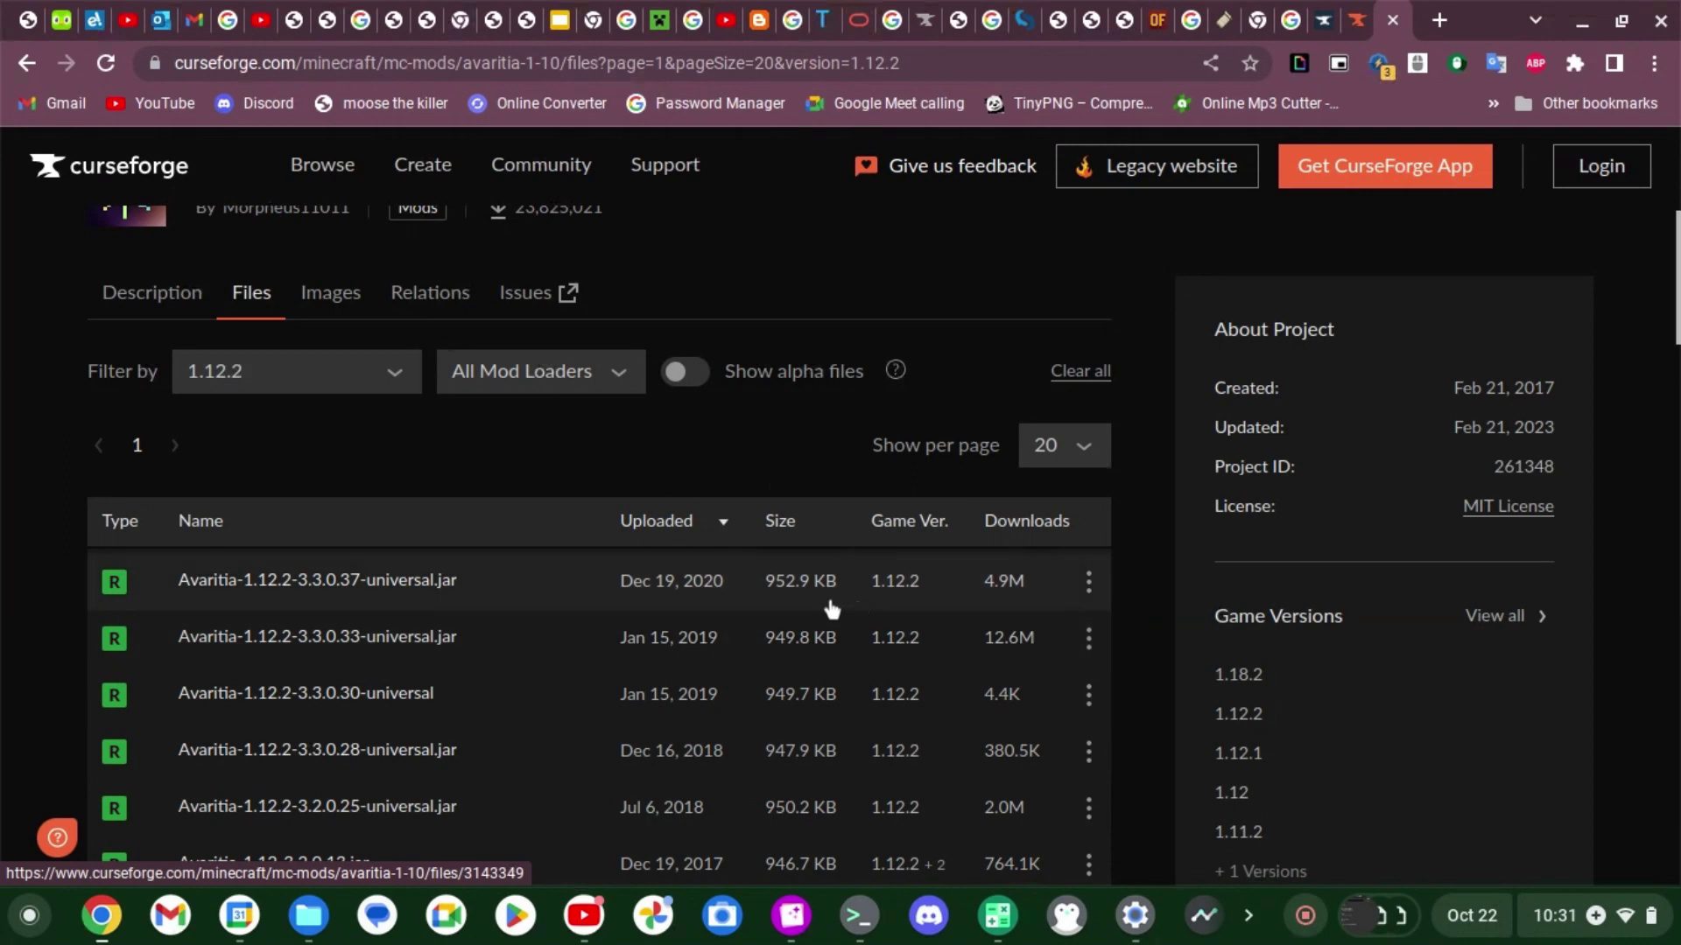
{"action": "left_click", "coordinate": [797, 582]}
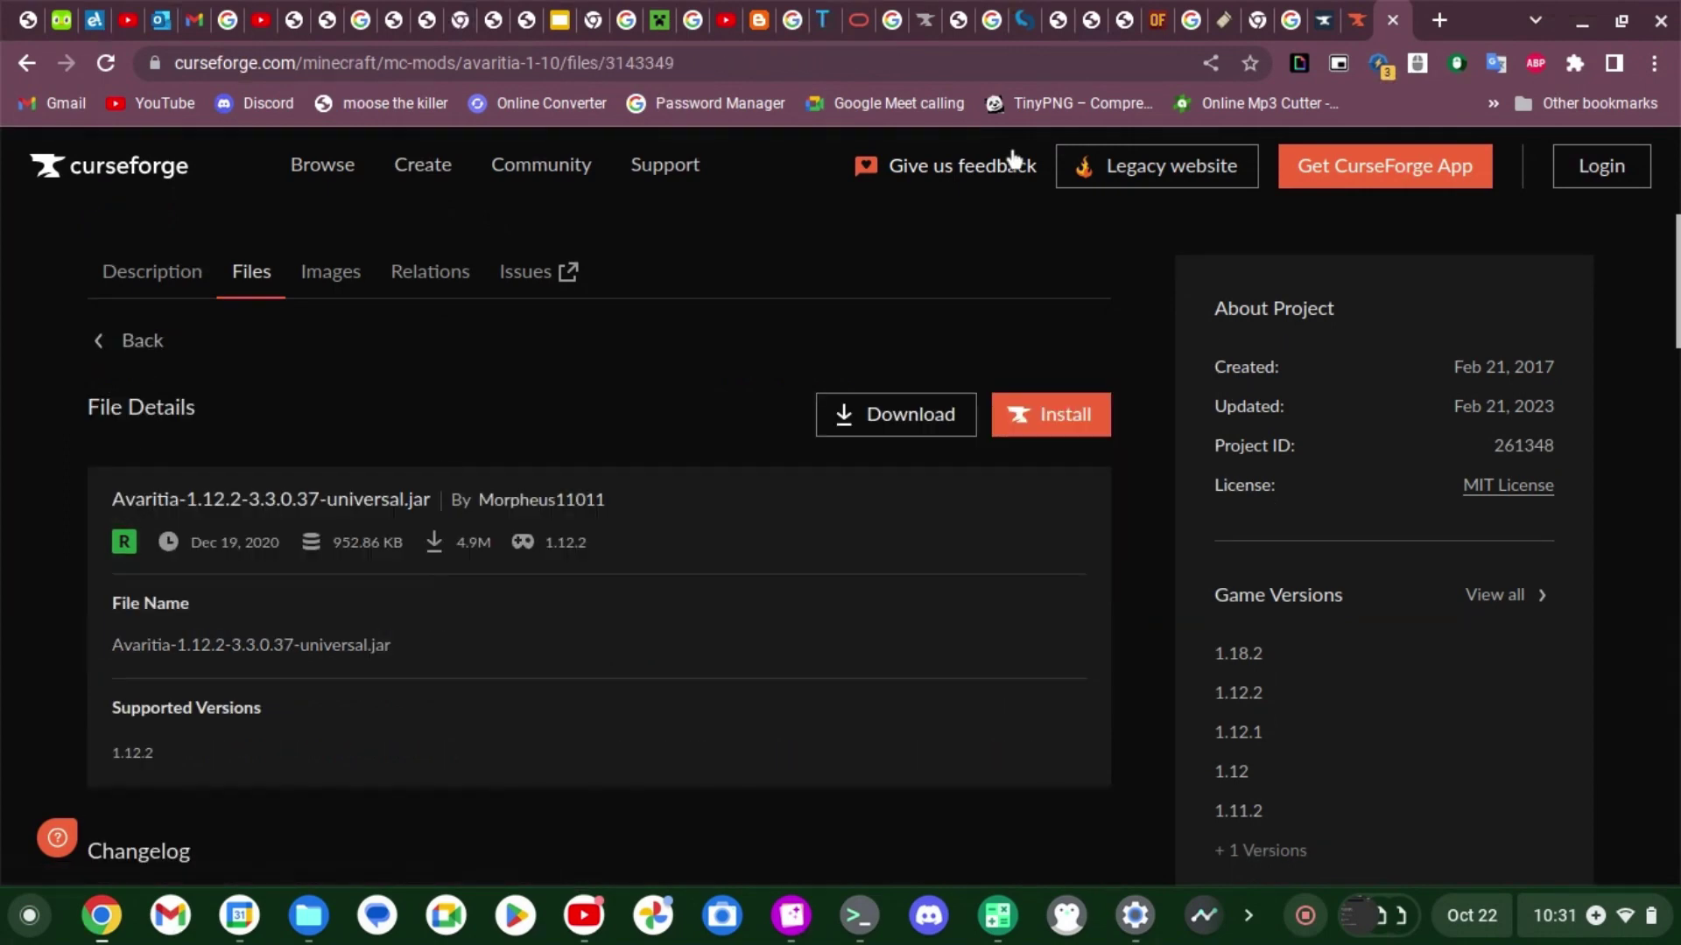
{"action": "left_click", "coordinate": [1323, 19]}
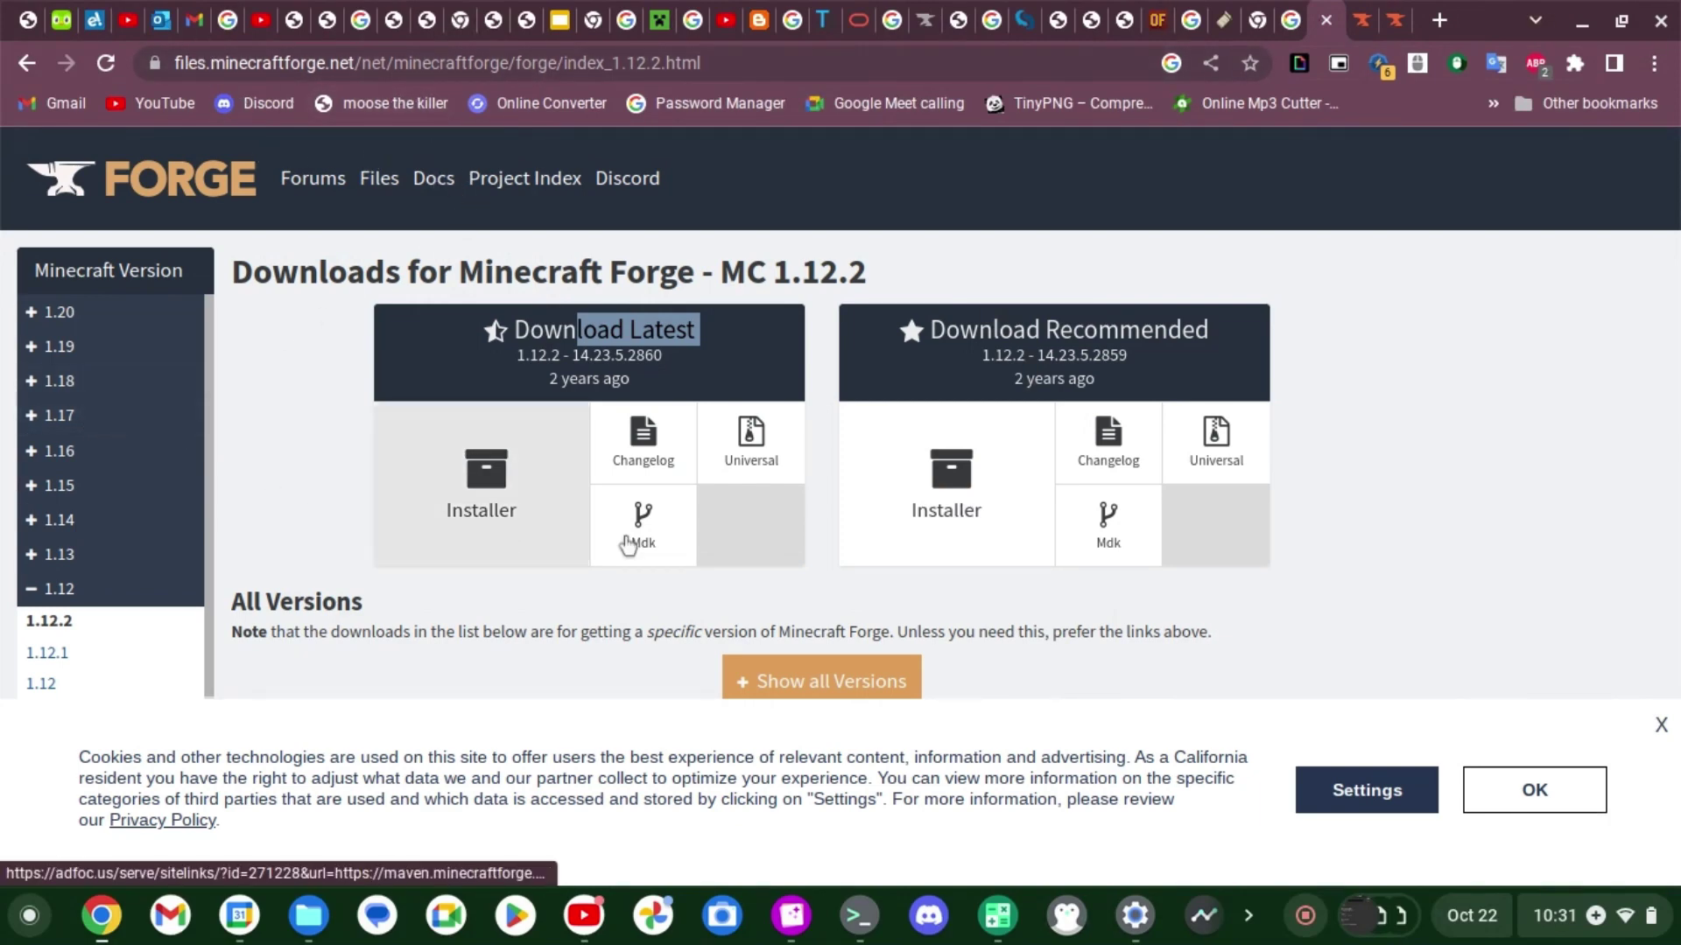
Download the Forge 1.12.2-14.23.5.2860 installer and return from the ad page to the downloads page
{"action": "left_click", "coordinate": [40, 592]}
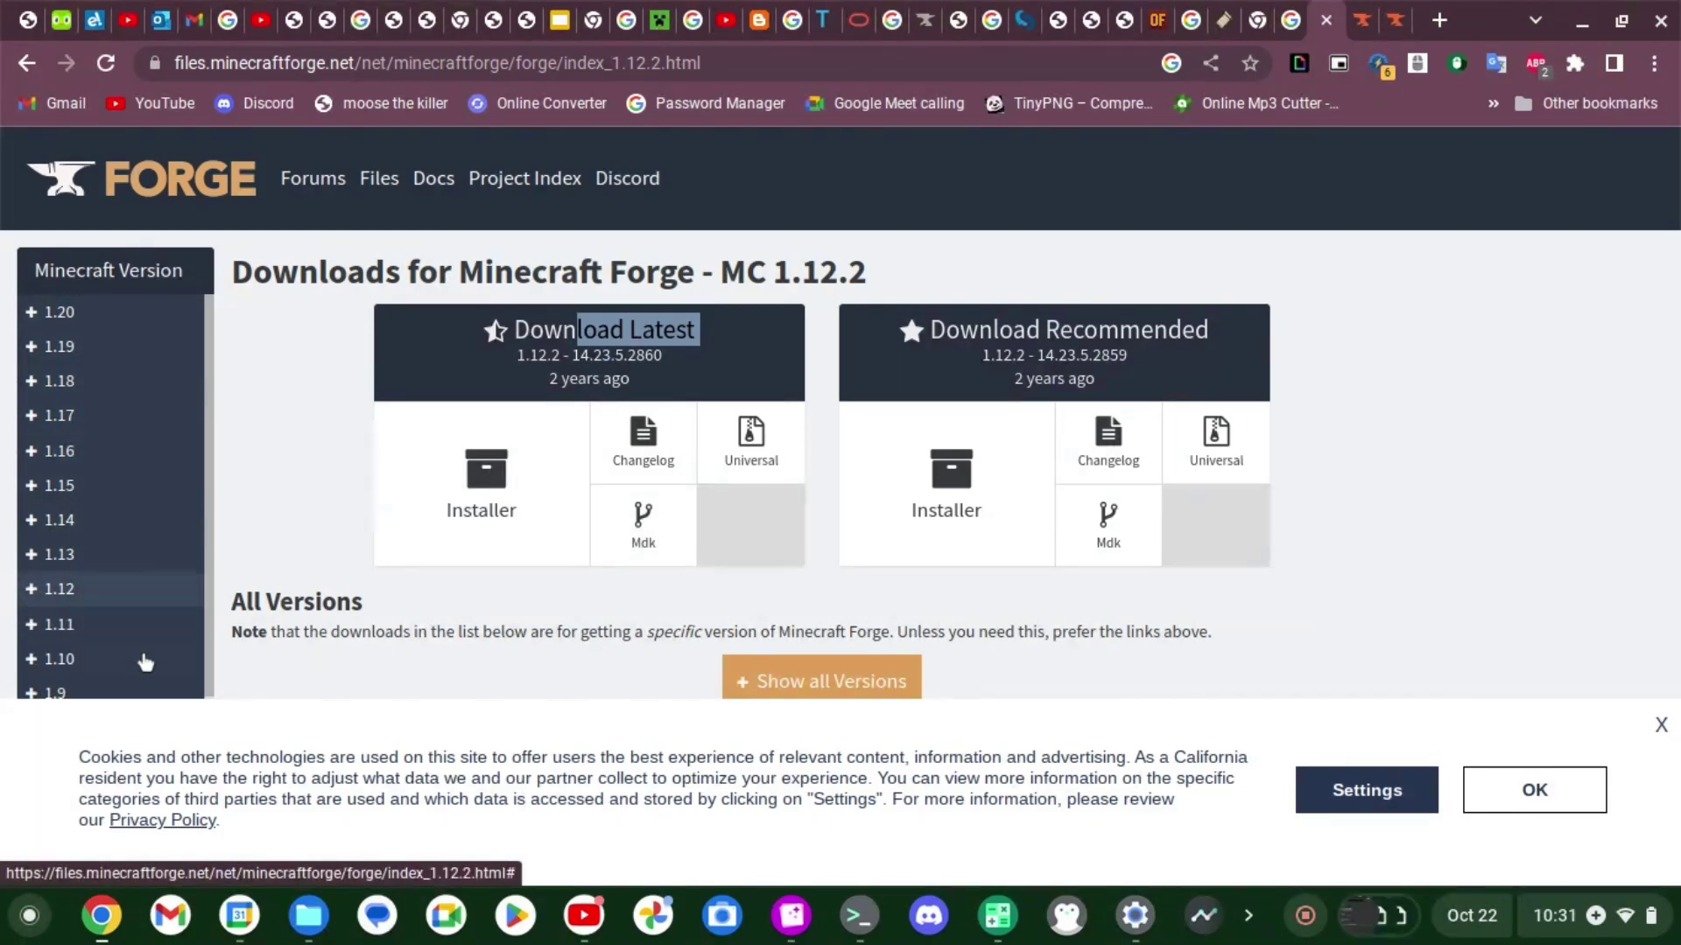
{"action": "left_click", "coordinate": [57, 589]}
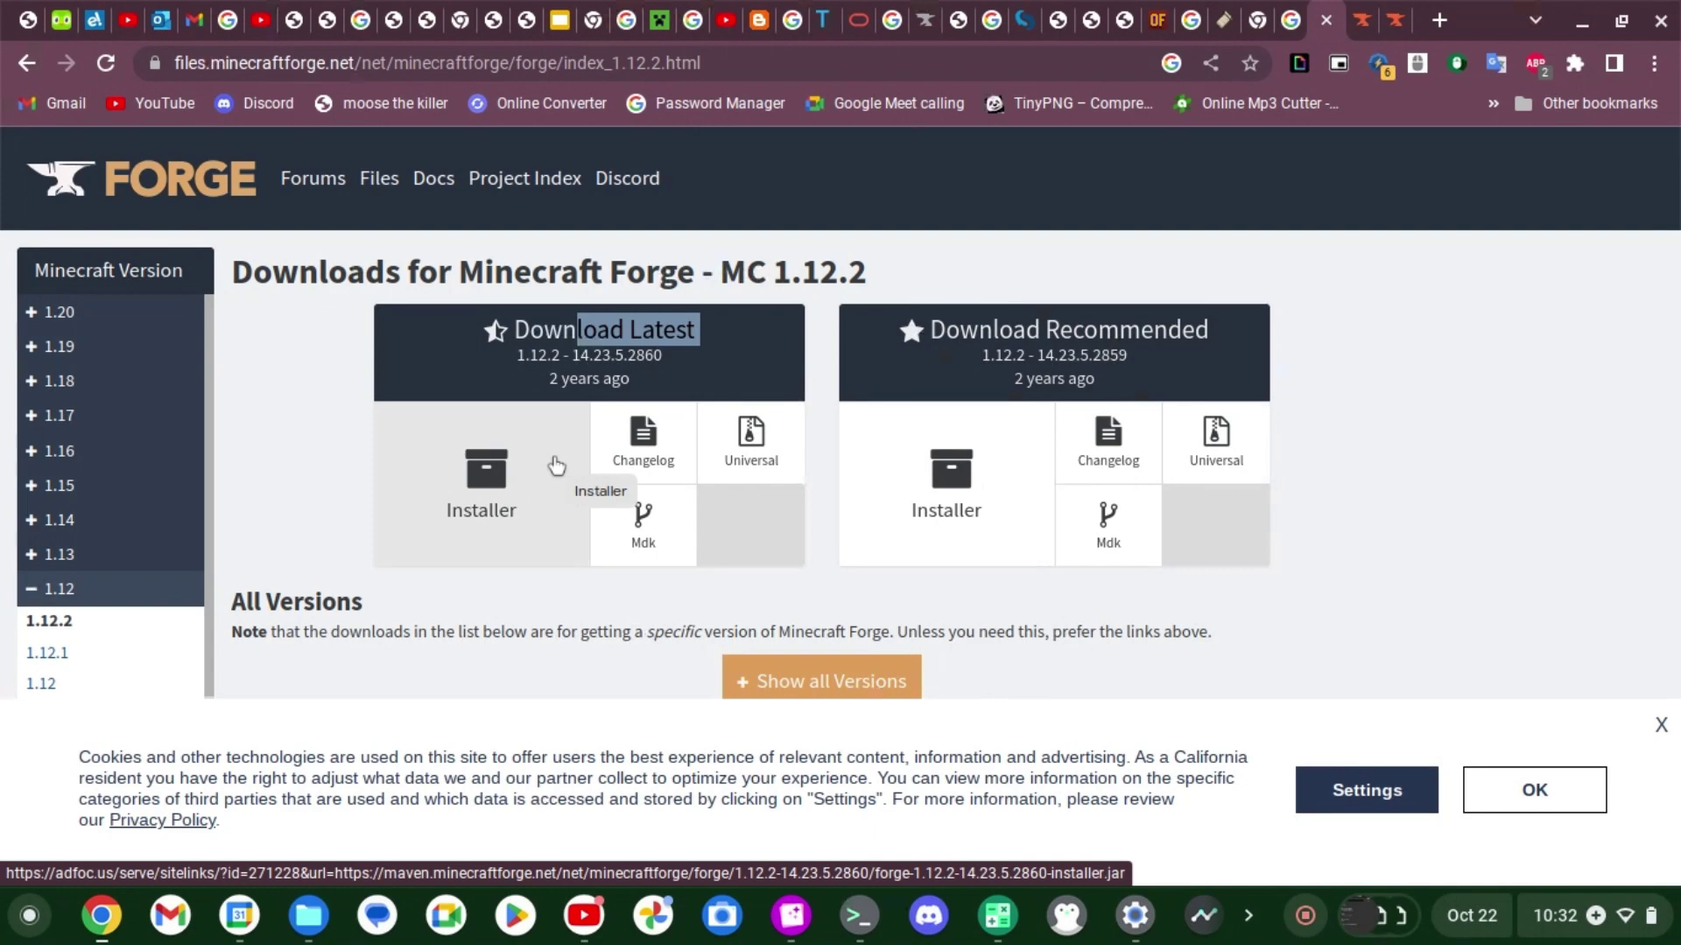
{"action": "left_click", "coordinate": [491, 517]}
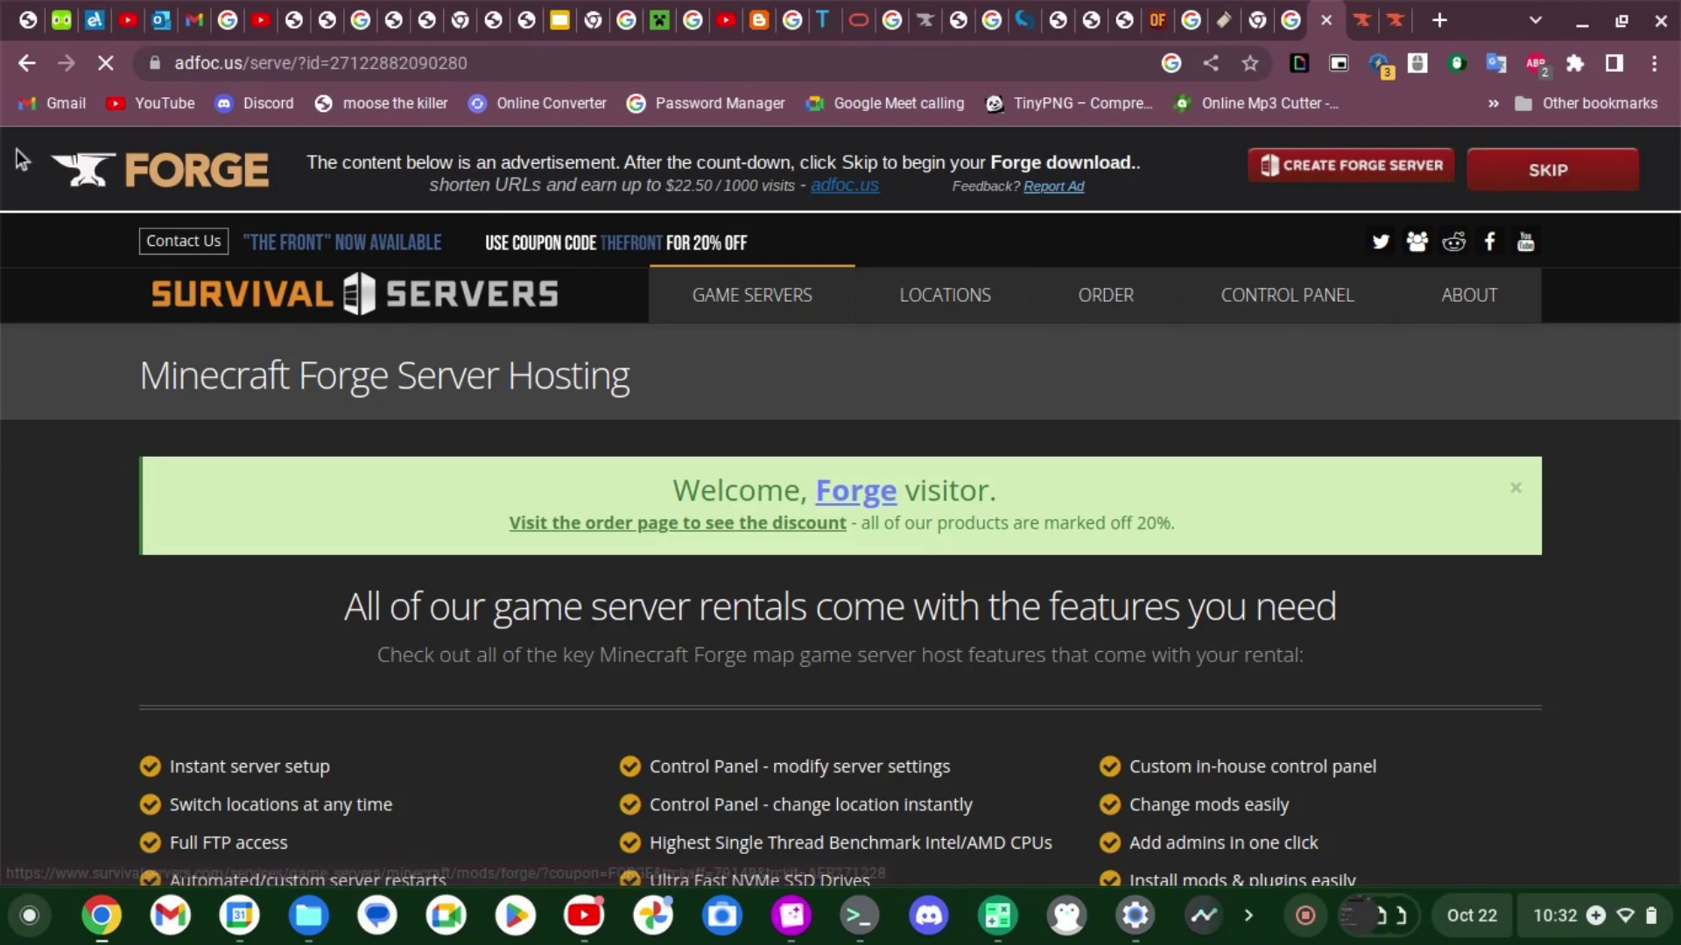
{"action": "left_click", "coordinate": [26, 64]}
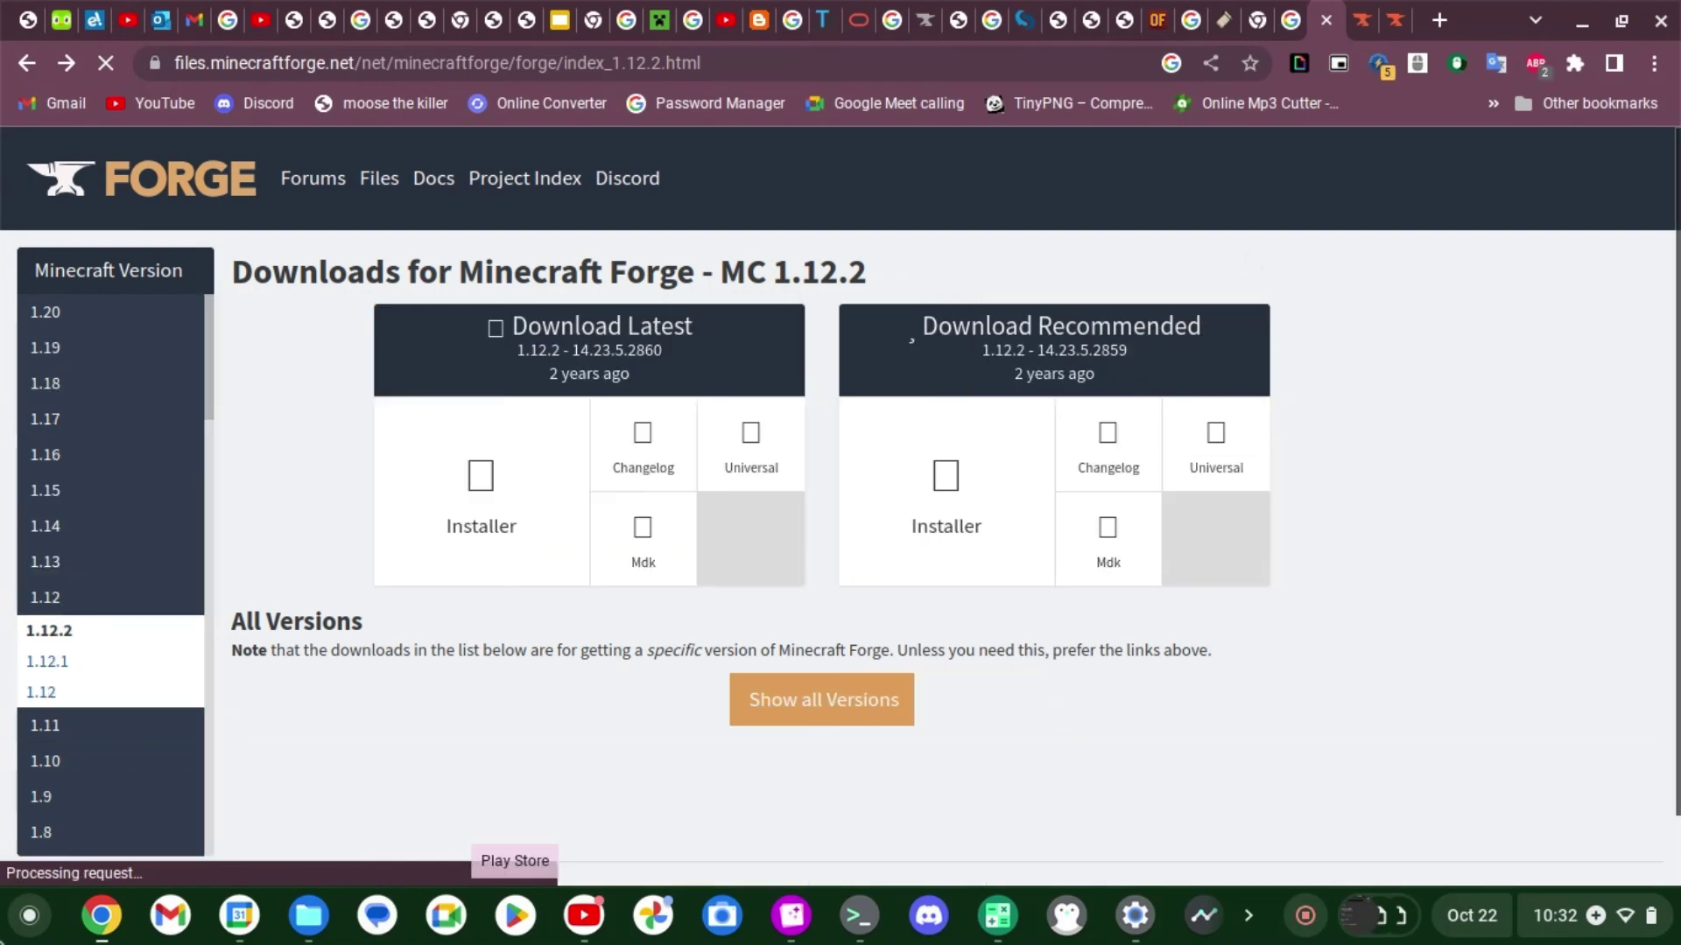
{"action": "left_click", "coordinate": [306, 926]}
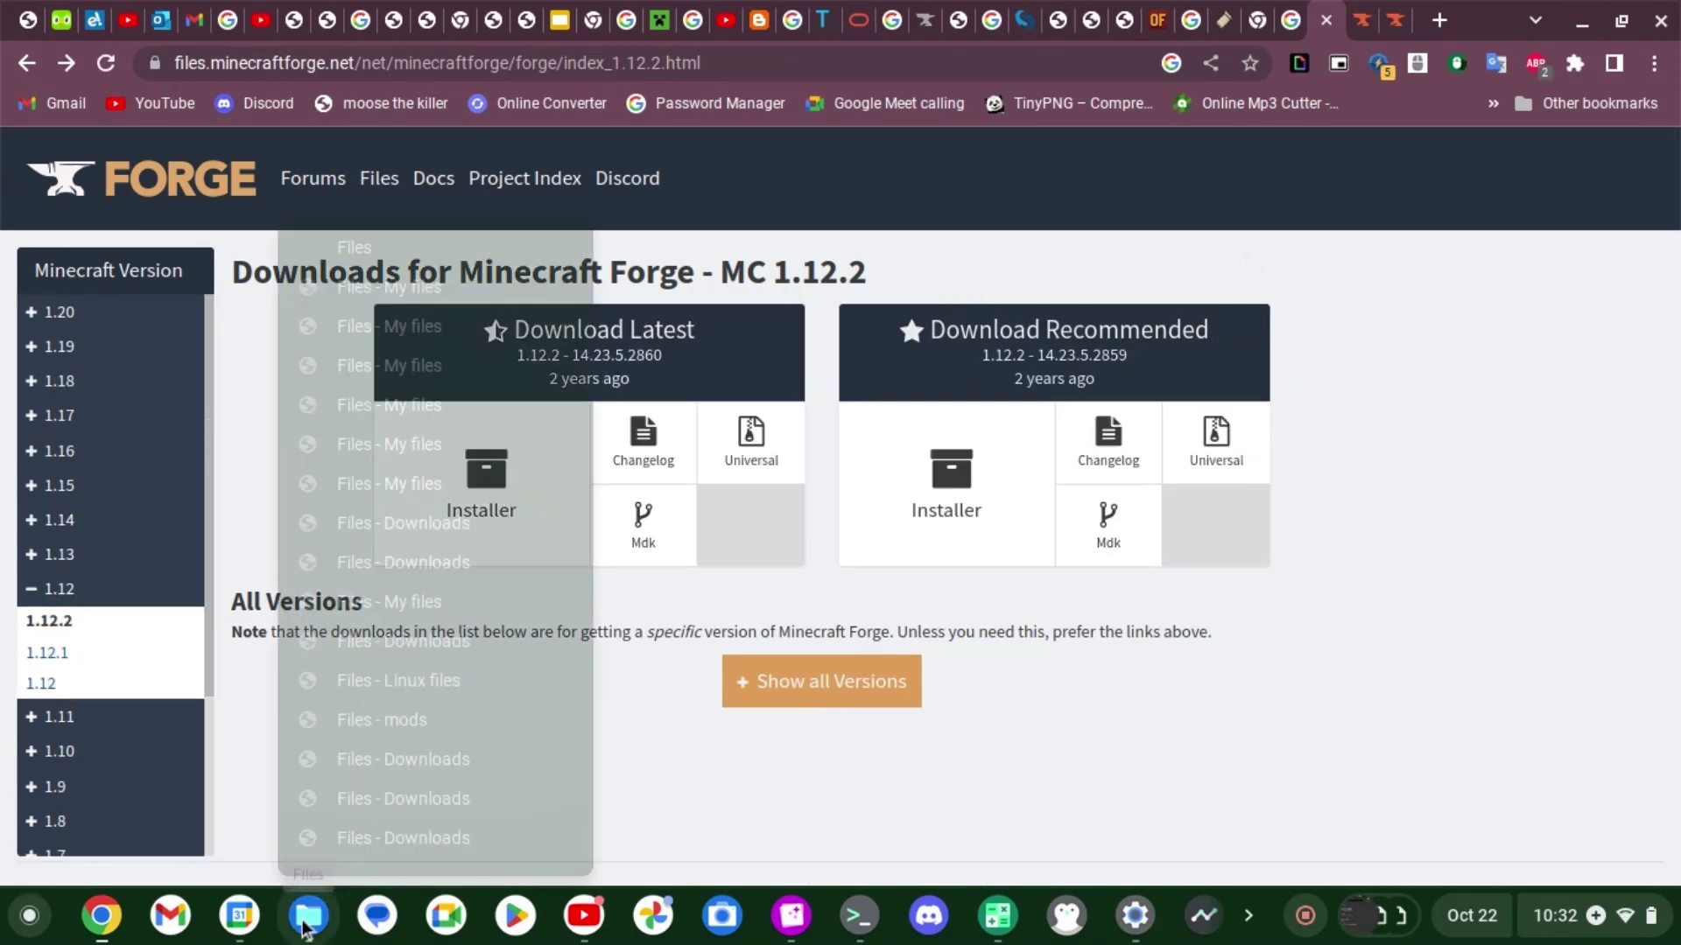
{"action": "left_click", "coordinate": [35, 919]}
{"action": "left_click", "coordinate": [35, 919]}
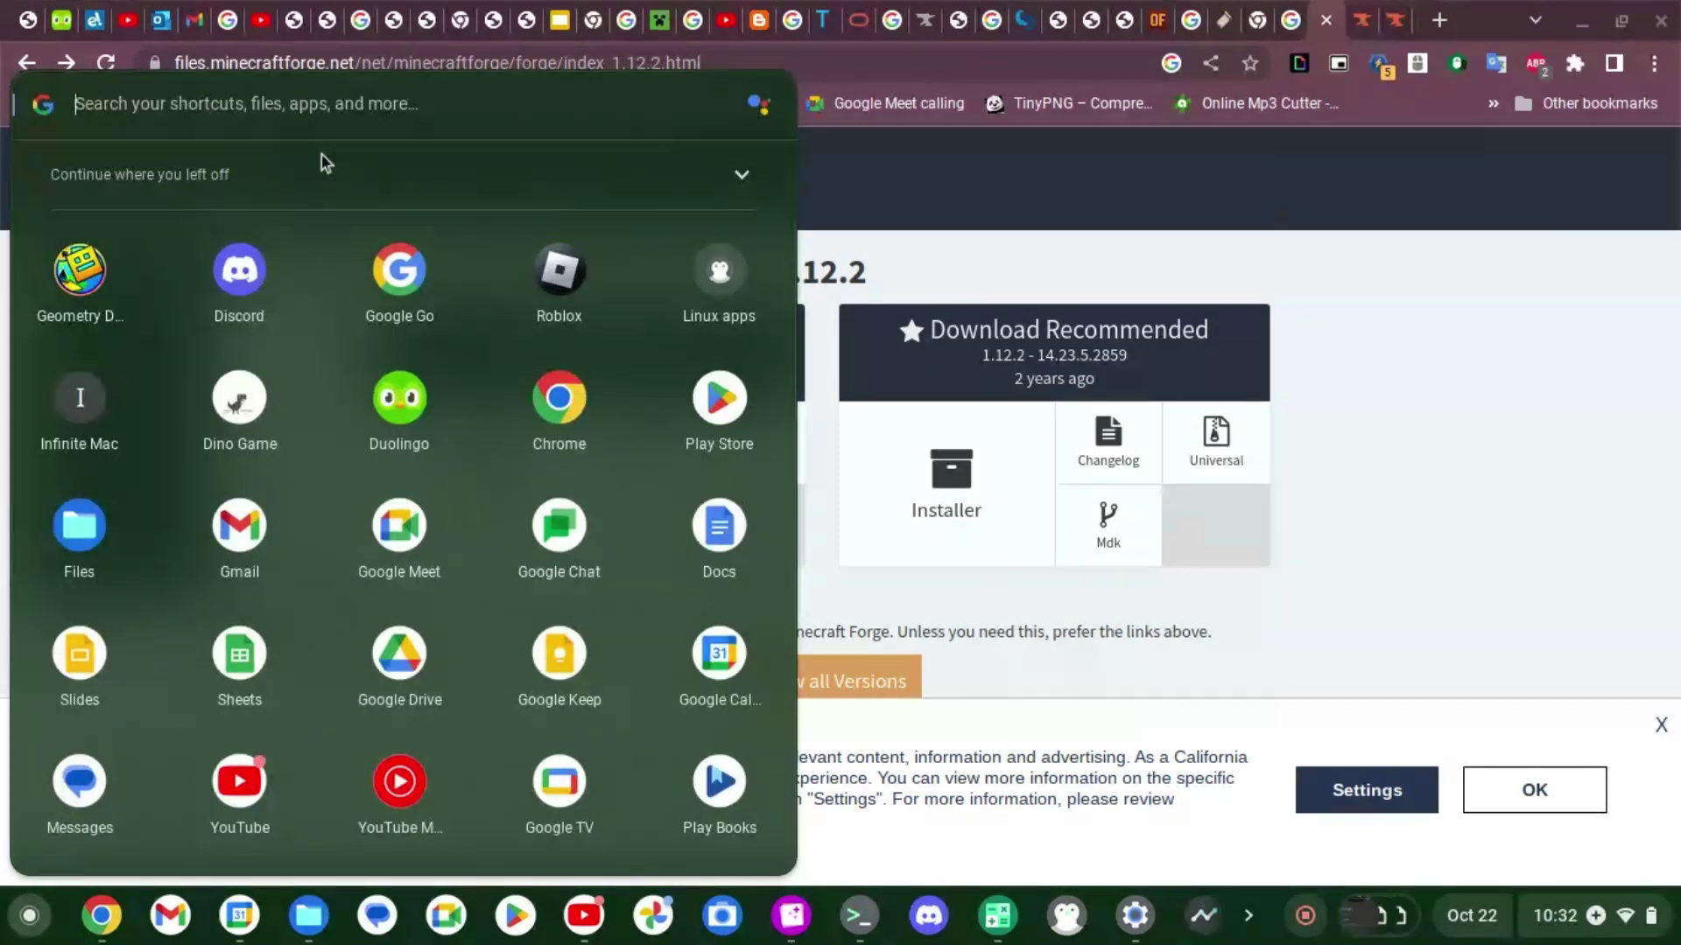
{"action": "type", "text": "se"}
{"action": "key", "text": "BackSpace"}
{"action": "key", "text": "BackSpace"}
{"action": "key", "text": "BackSpace"}
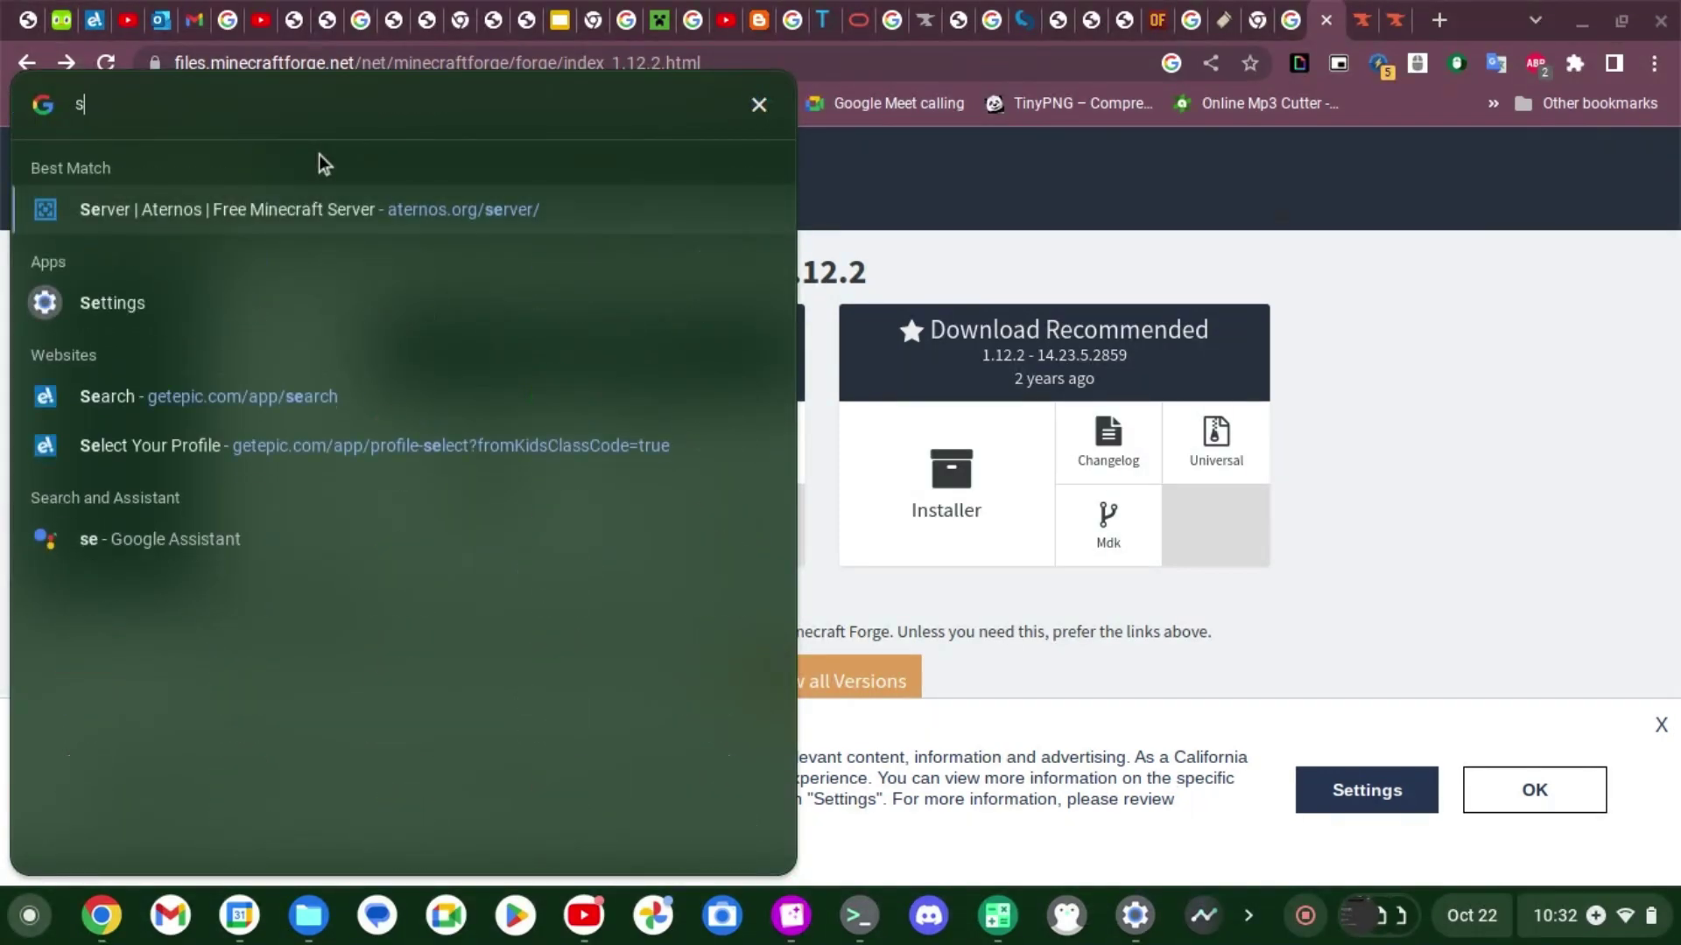
{"action": "type", "text": "li"}
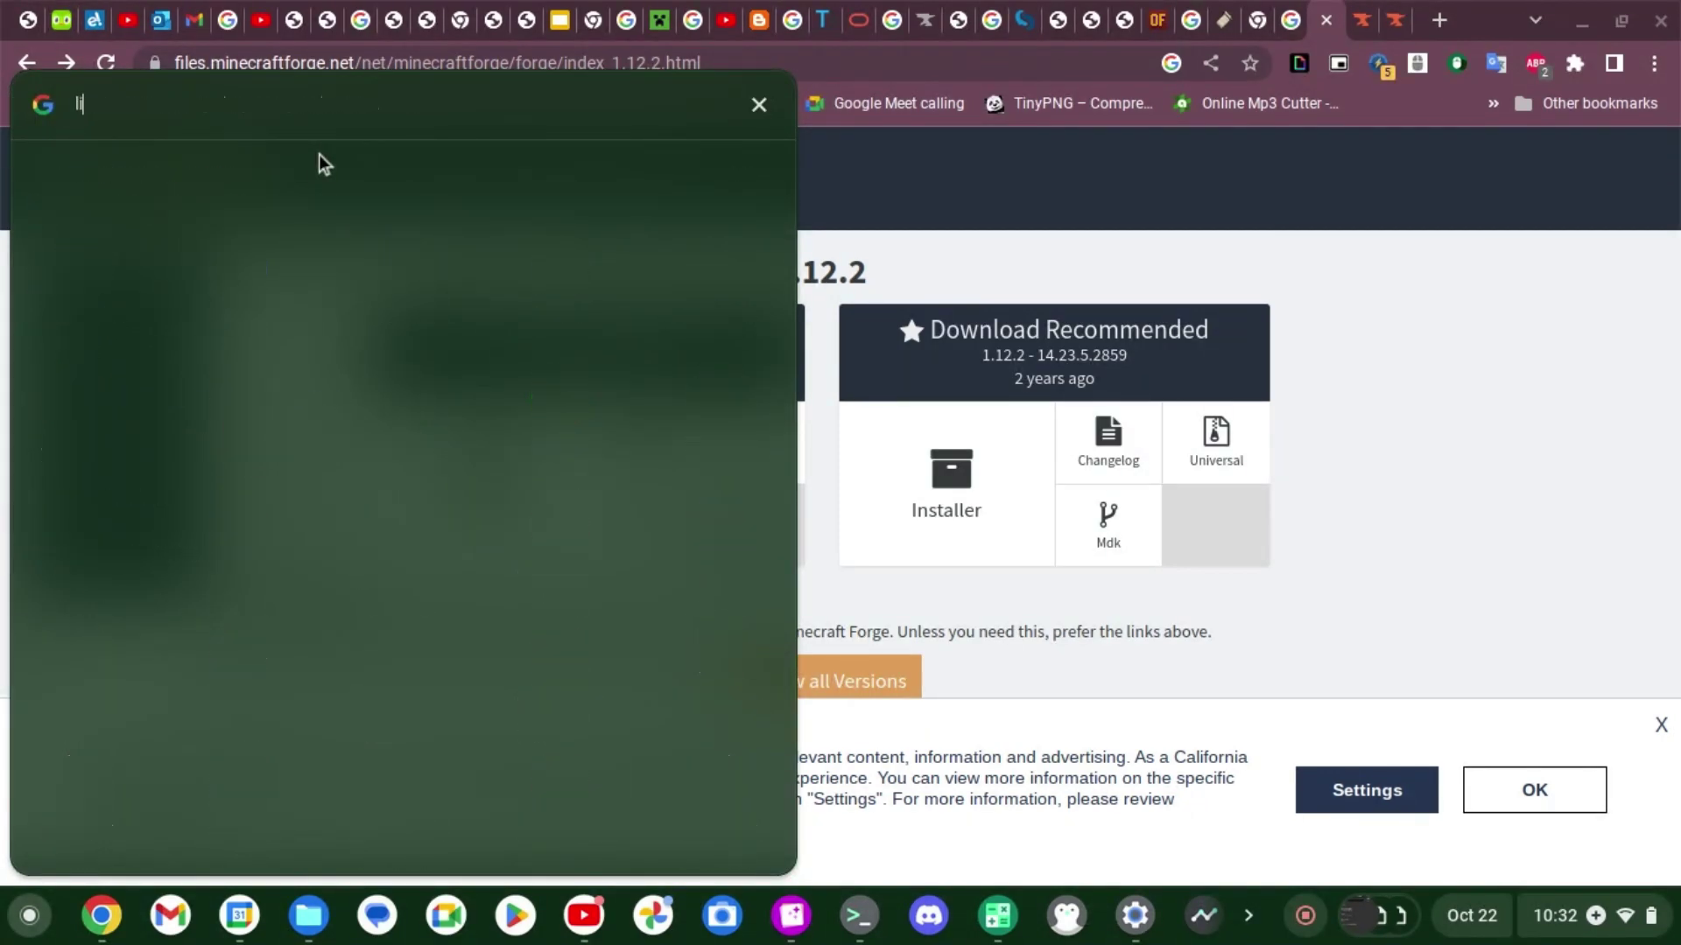
{"action": "type", "text": "nux"}
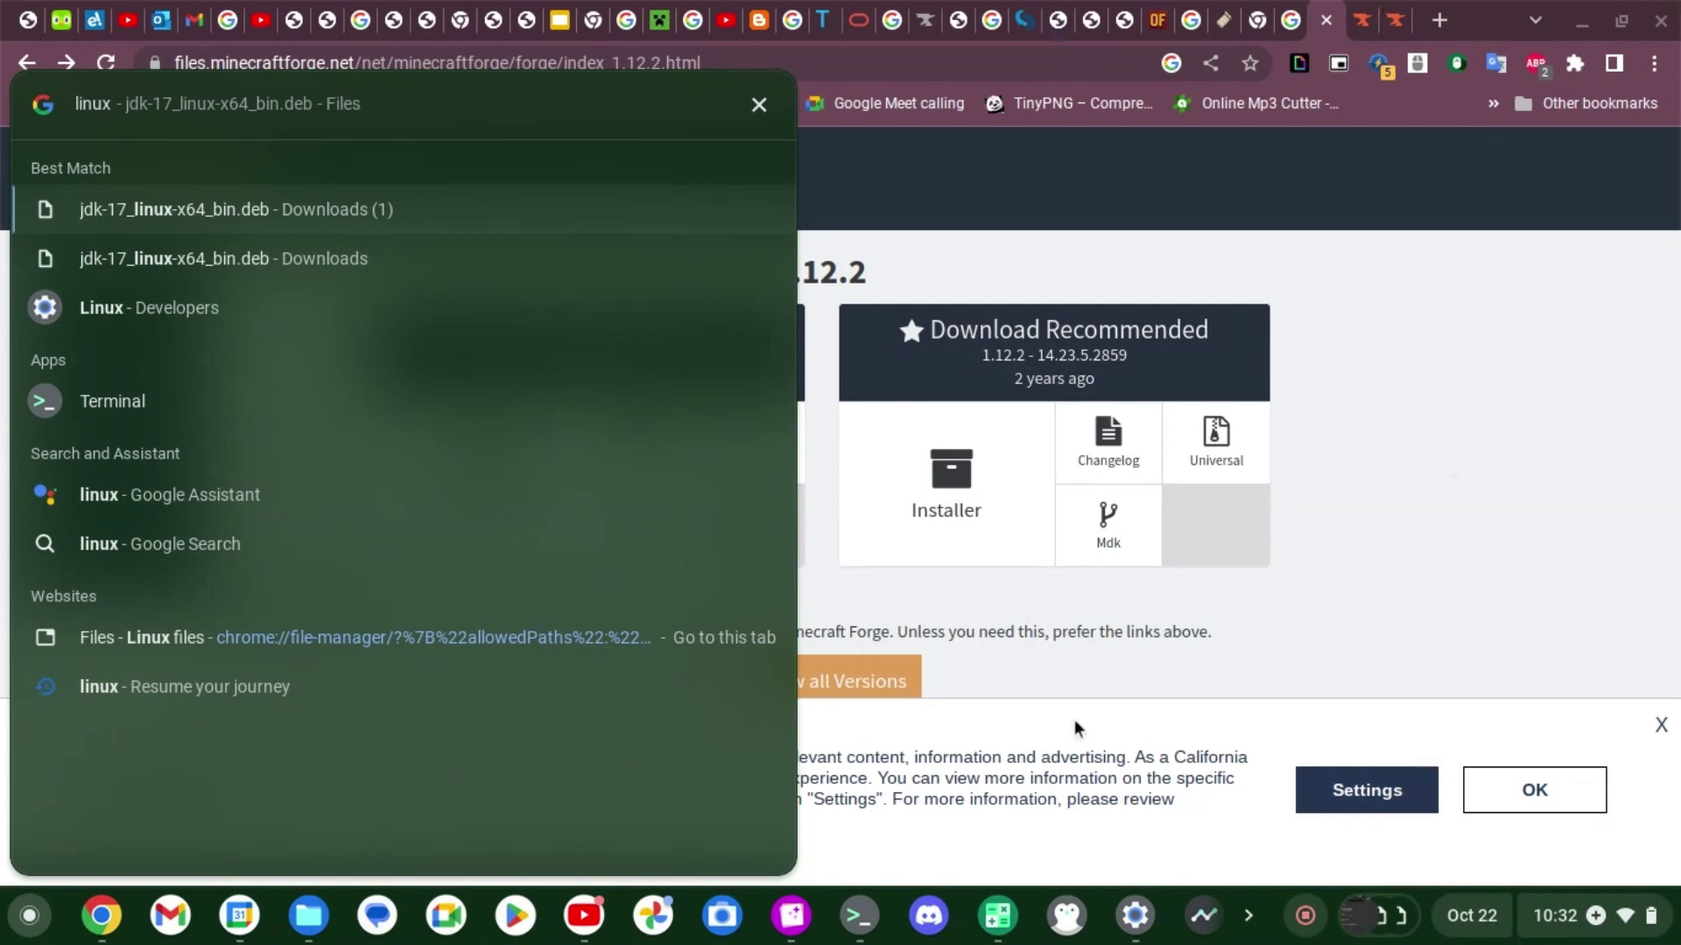
{"action": "left_click", "coordinate": [858, 915]}
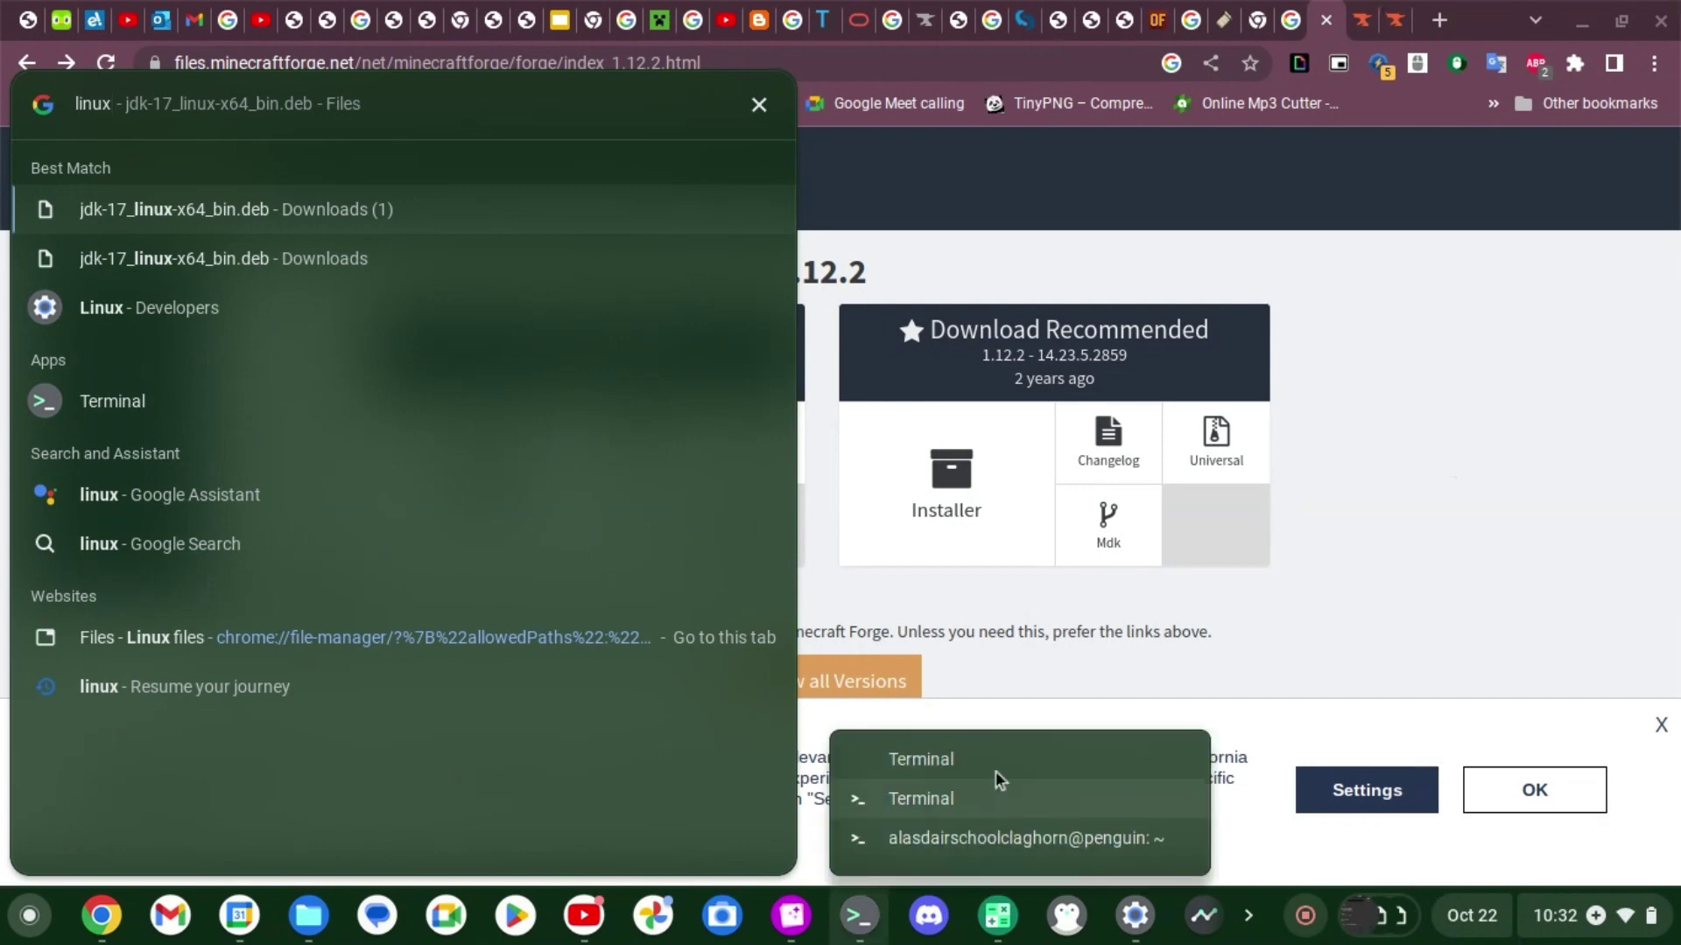
{"action": "key", "text": "Escape"}
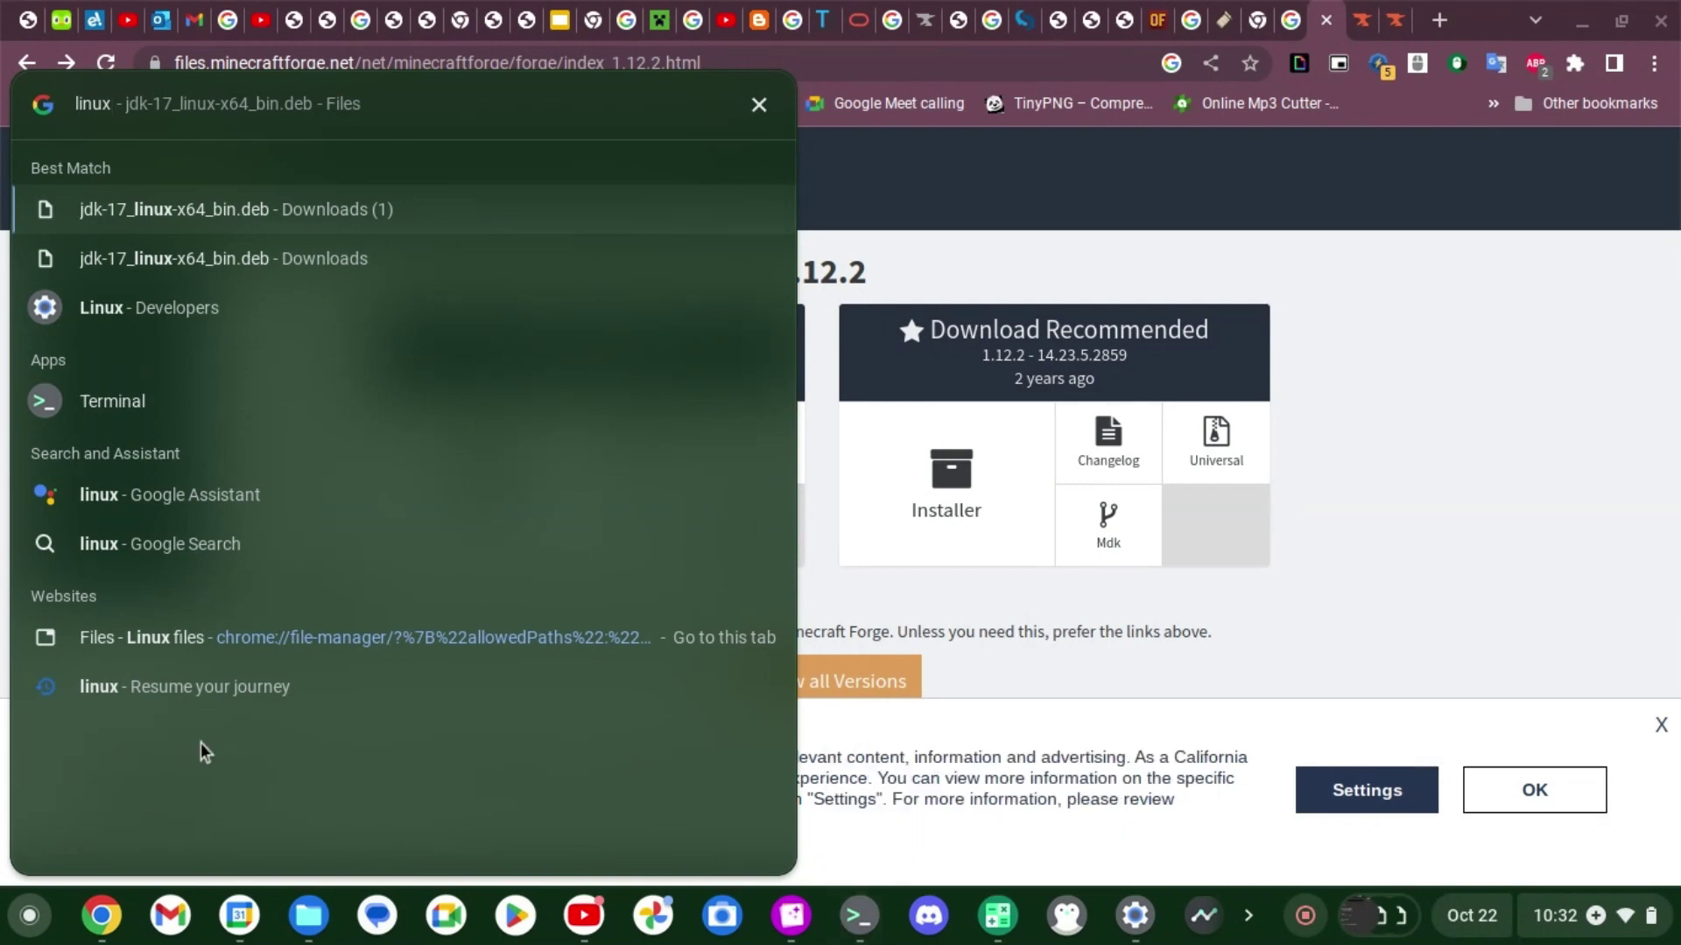
{"action": "key", "text": "BackSpace"}
{"action": "key", "text": "BackSpace"}
{"action": "key", "text": "BackSpace"}
{"action": "key", "text": "BackSpace"}
{"action": "key", "text": "BackSpace"}
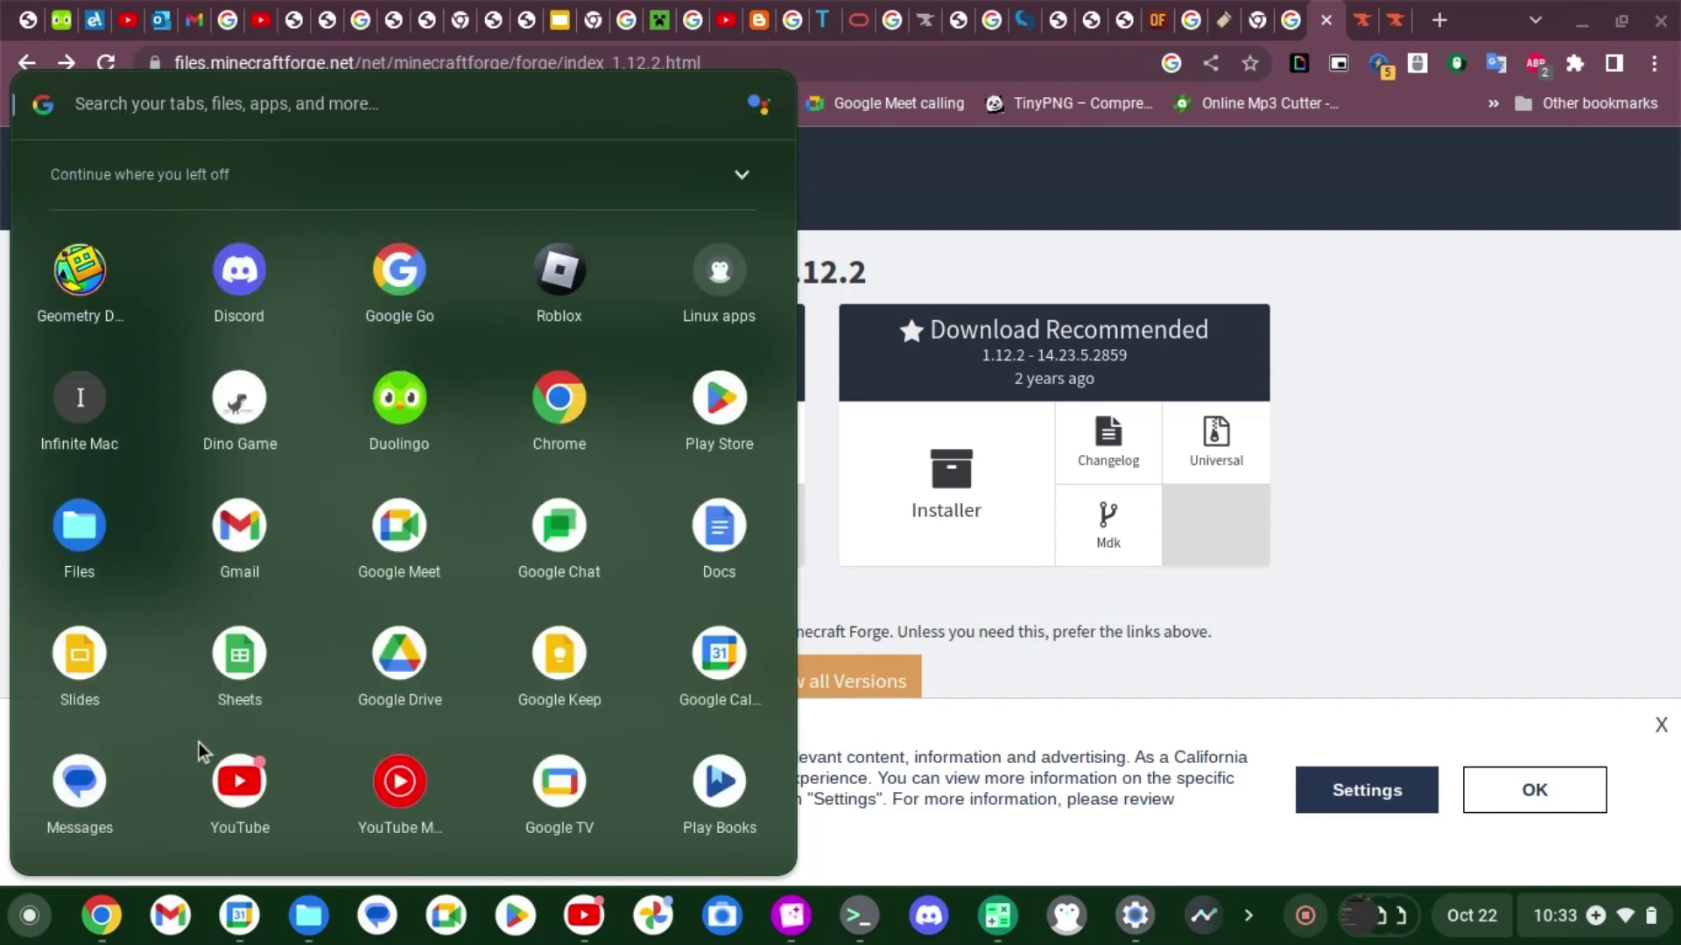
{"action": "type", "text": "te"}
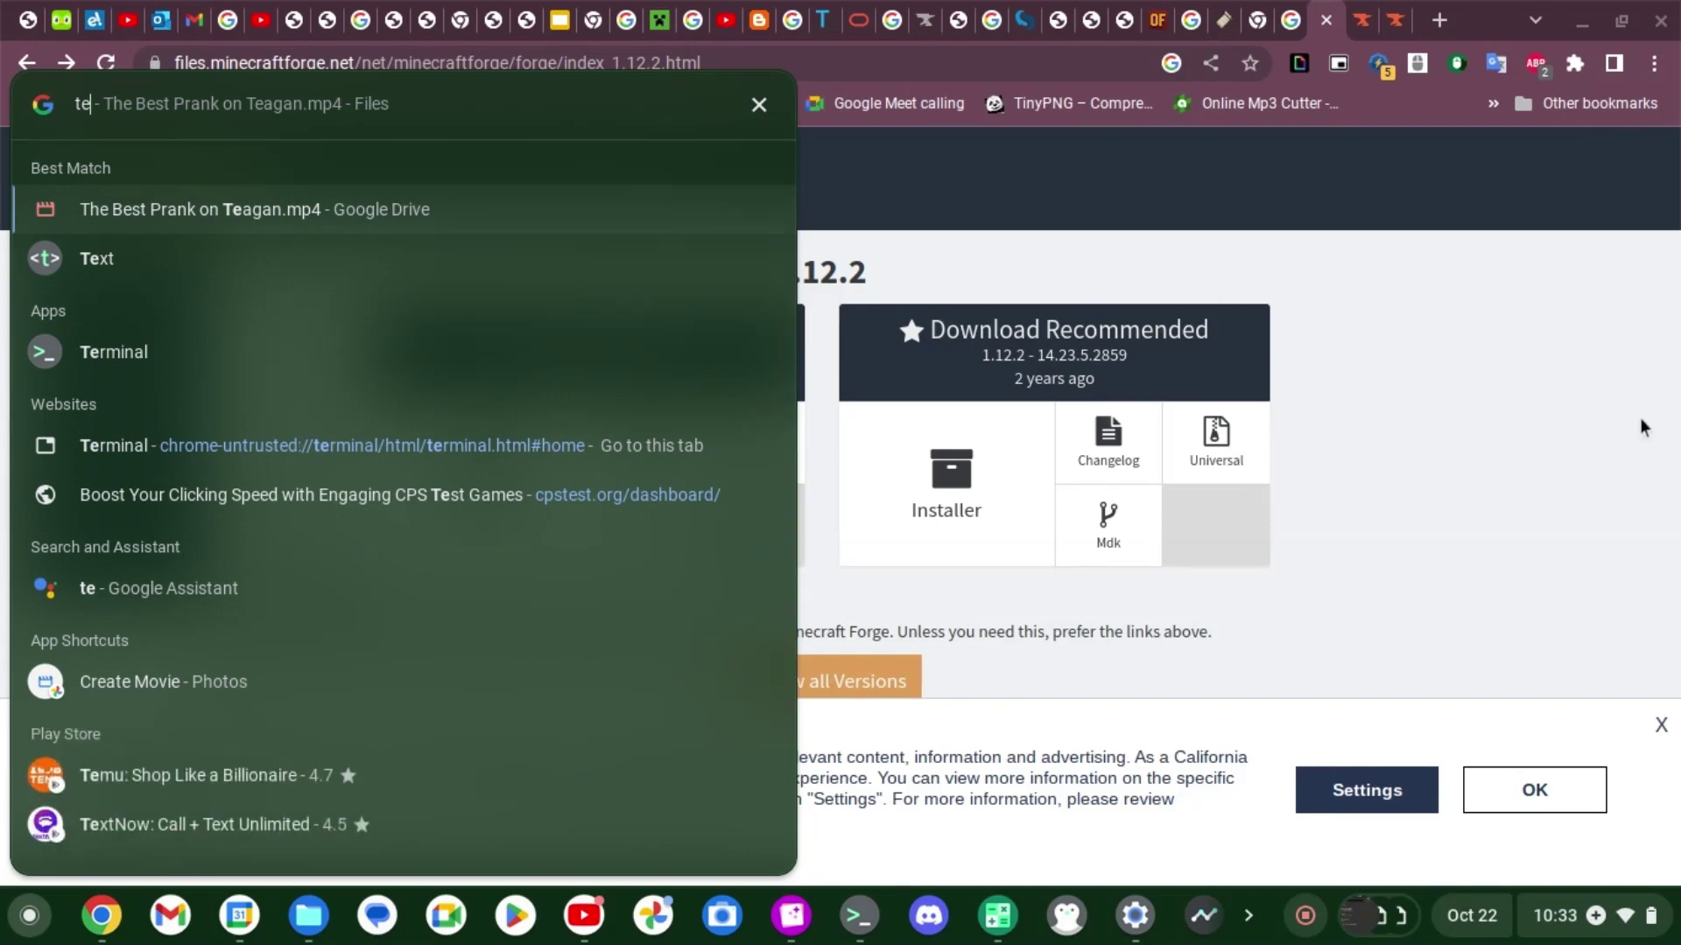
{"action": "key", "text": "Escape"}
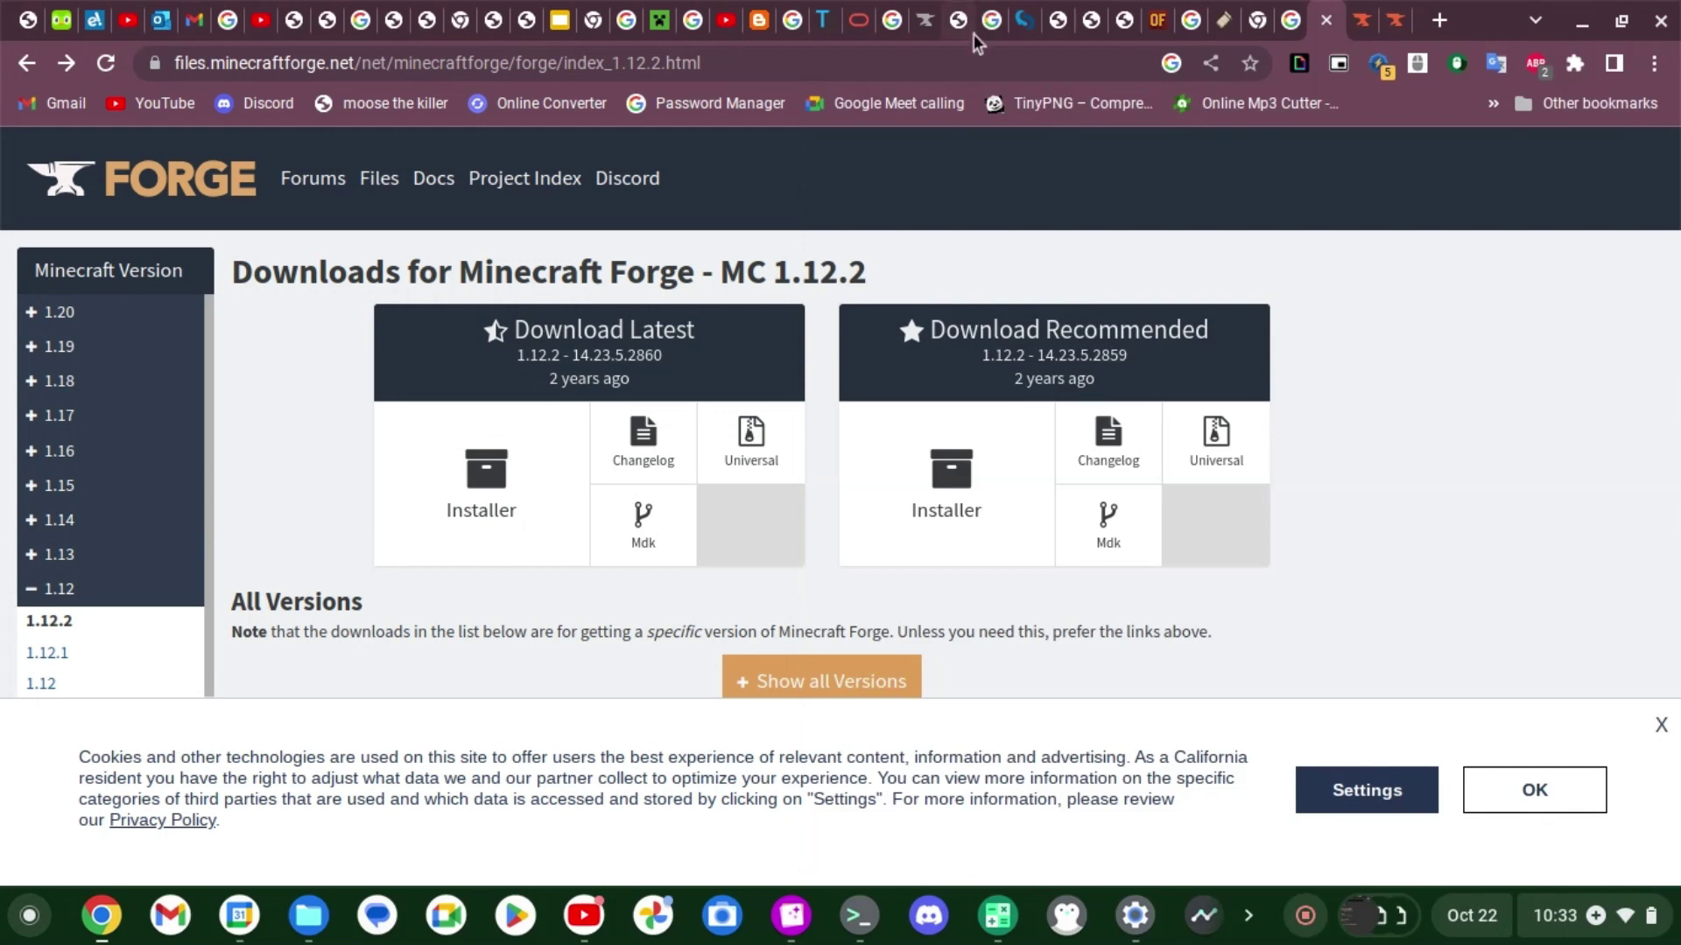
{"action": "left_click", "coordinate": [865, 28]}
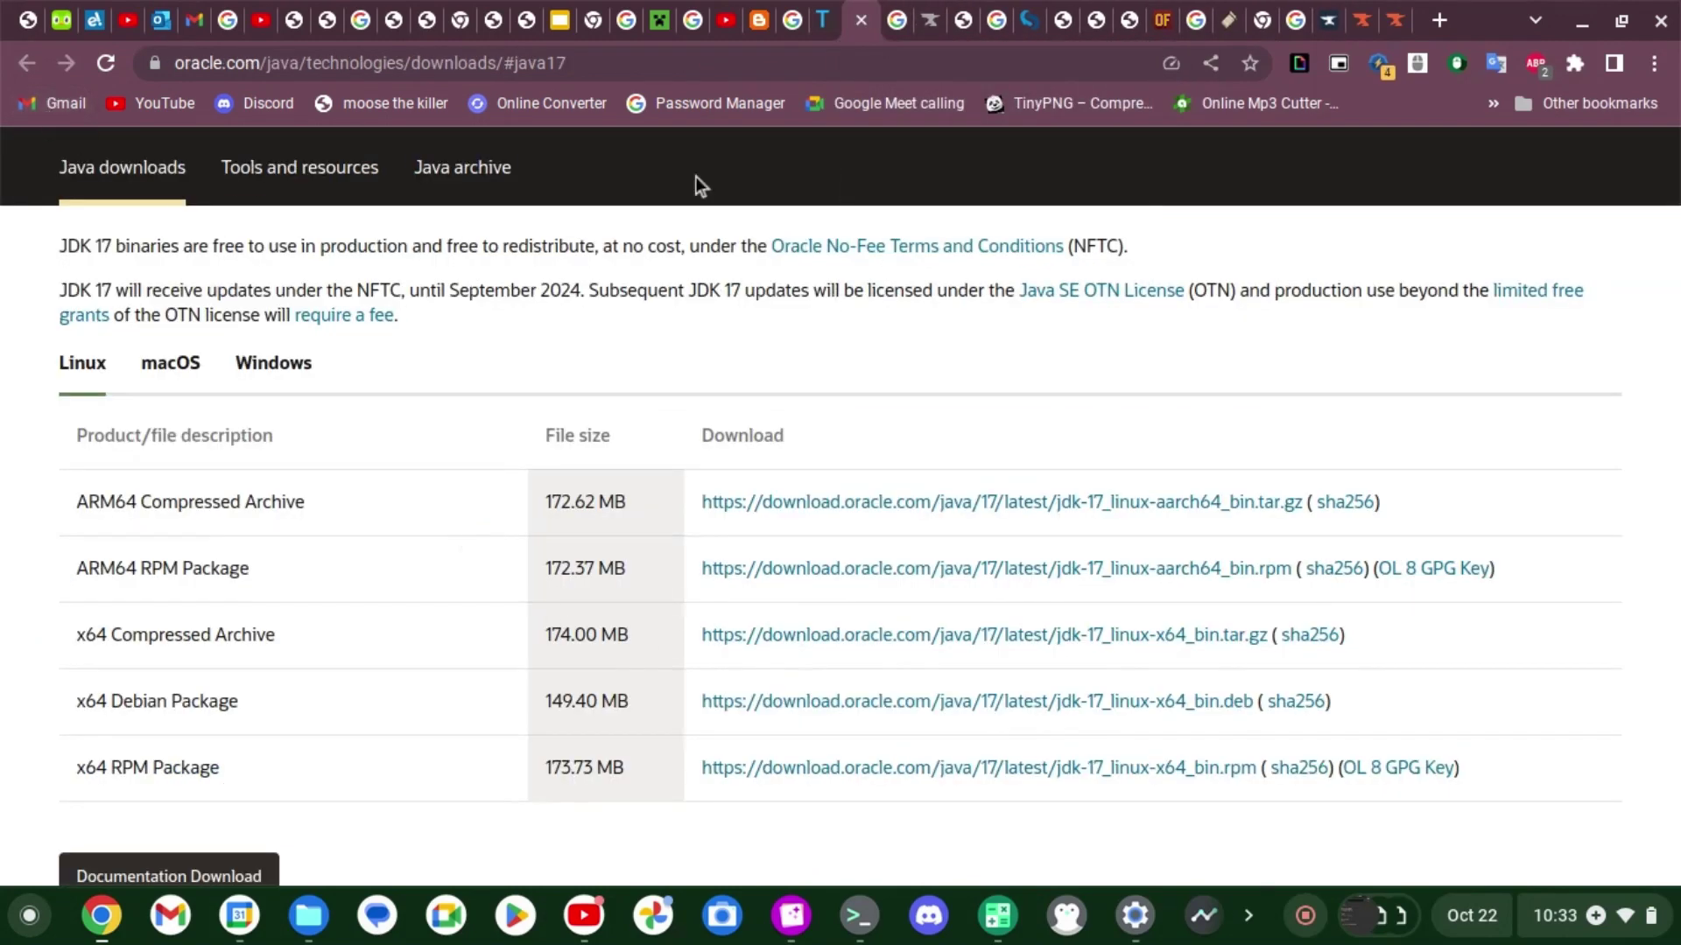
Scroll the JDK 17 Linux downloads and bring up the Downloads folder with jdk-17_linux-x64_bin.deb
{"action": "left_click_drag", "start_coordinate": [660, 51], "coordinate": [188, 162]}
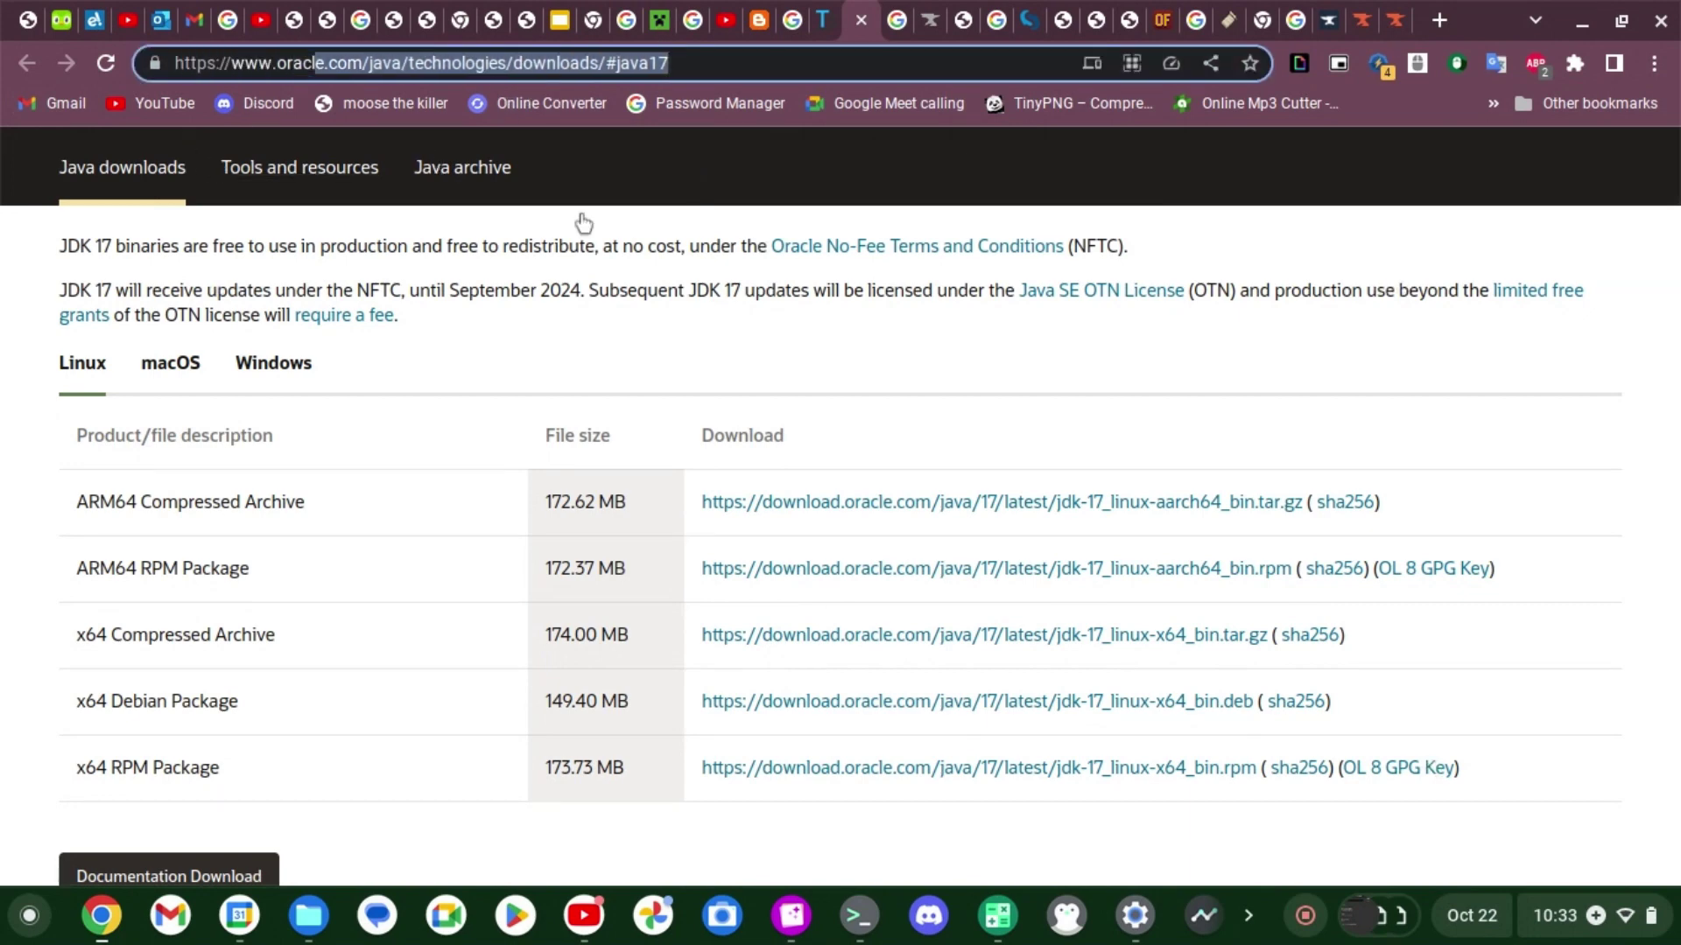
{"action": "left_click", "coordinate": [567, 261]}
{"action": "scroll", "coordinate": [548, 315], "scroll_direction": "down", "scroll_amount": 1}
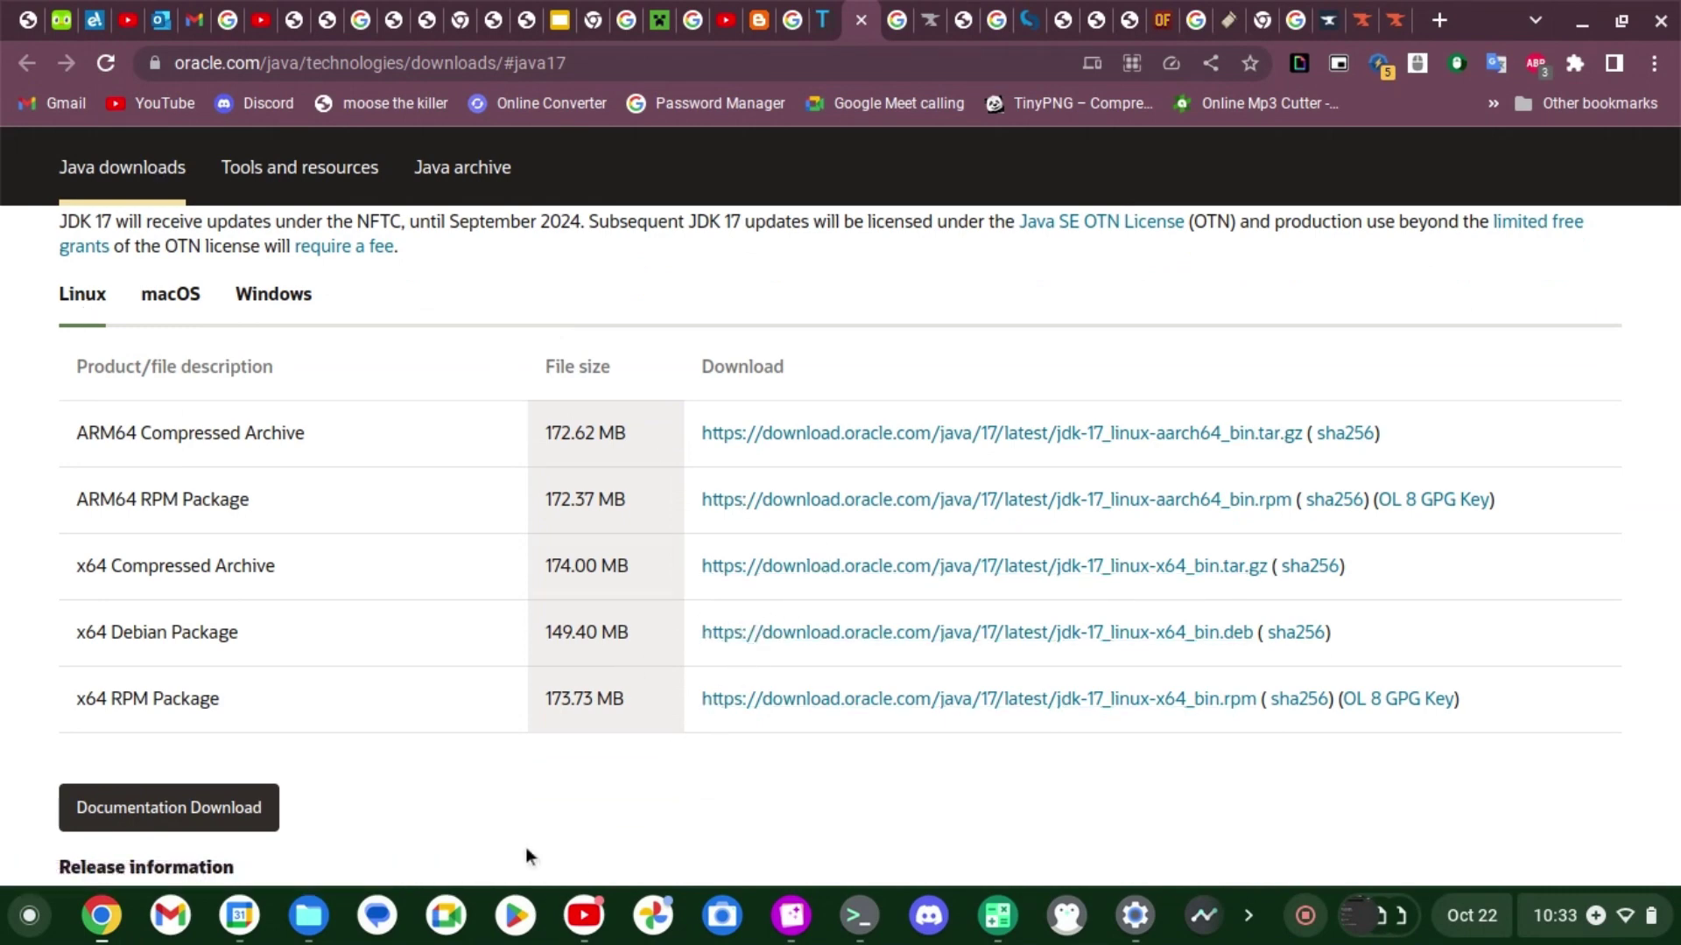
{"action": "left_click", "coordinate": [308, 915]}
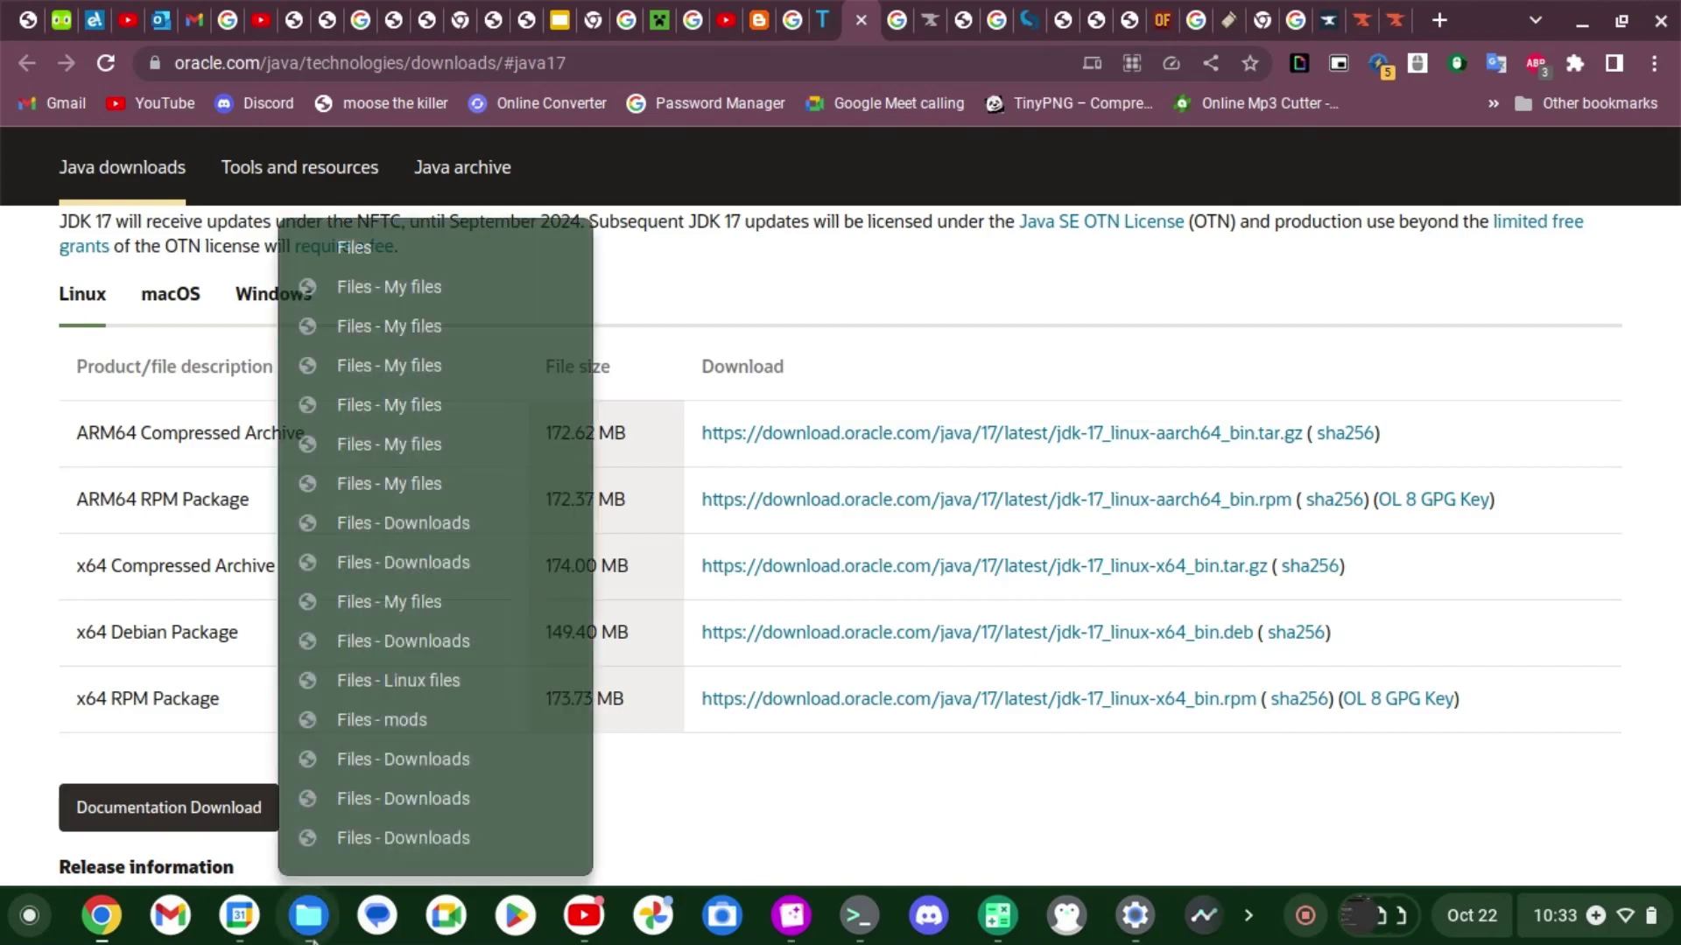
{"action": "left_click", "coordinate": [488, 777]}
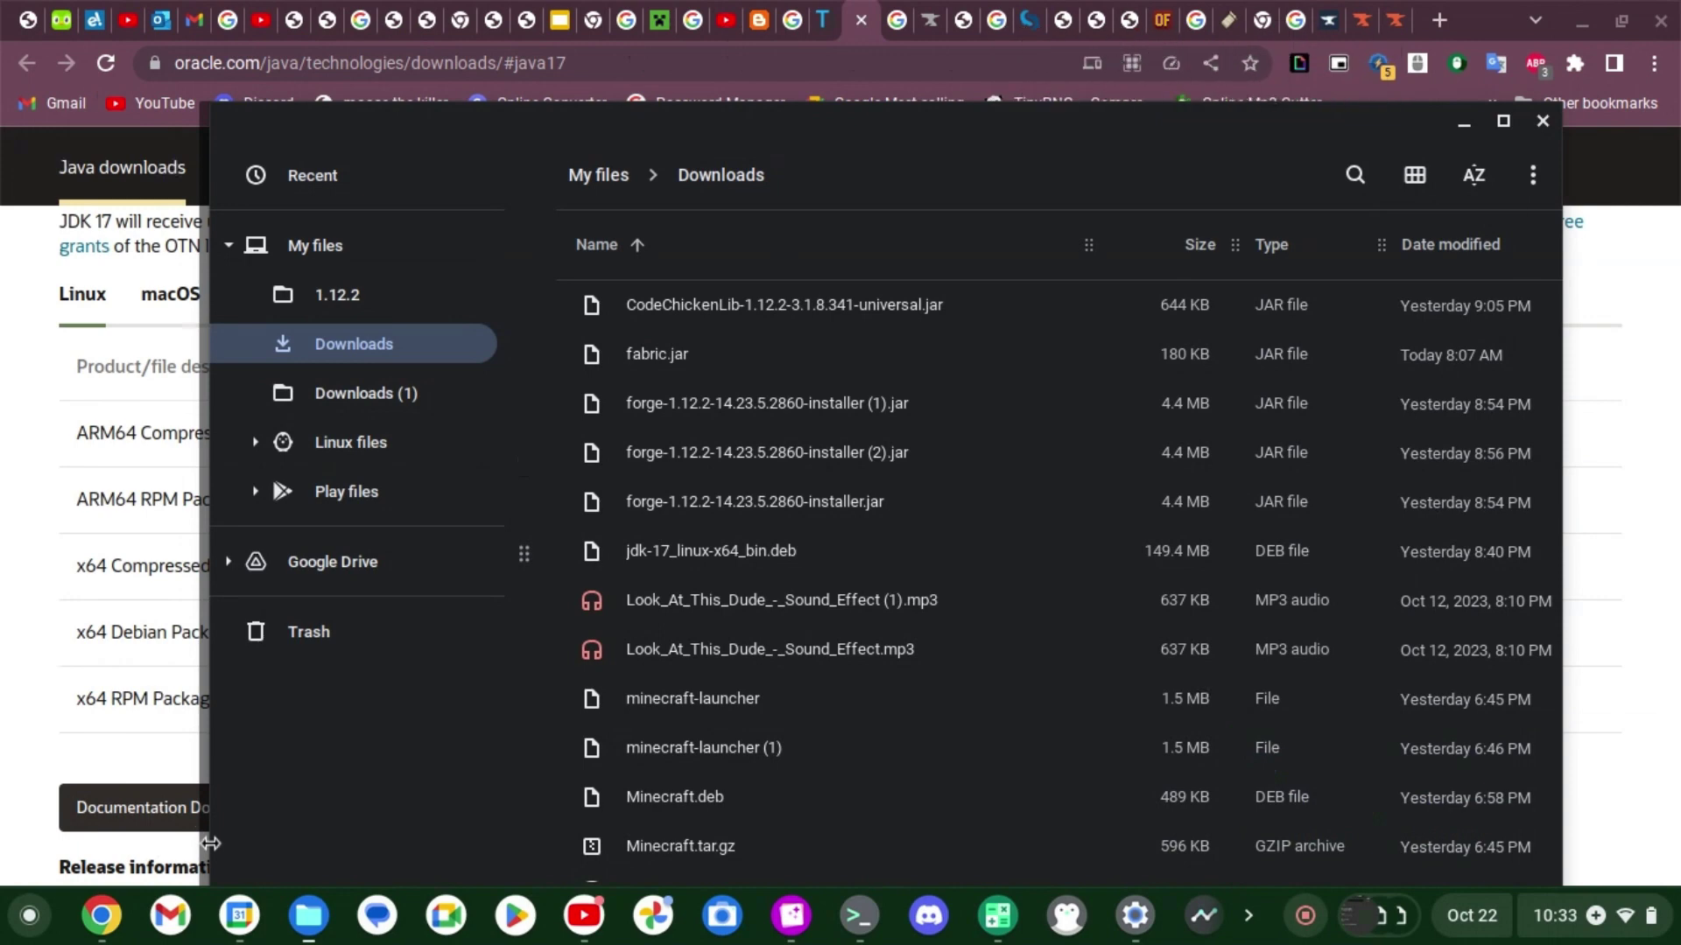
Run 'java -version' in the Linux terminal, confirming Java 17.0.9 LTS, then hide the terminal and Files windows
{"action": "left_click", "coordinate": [863, 928]}
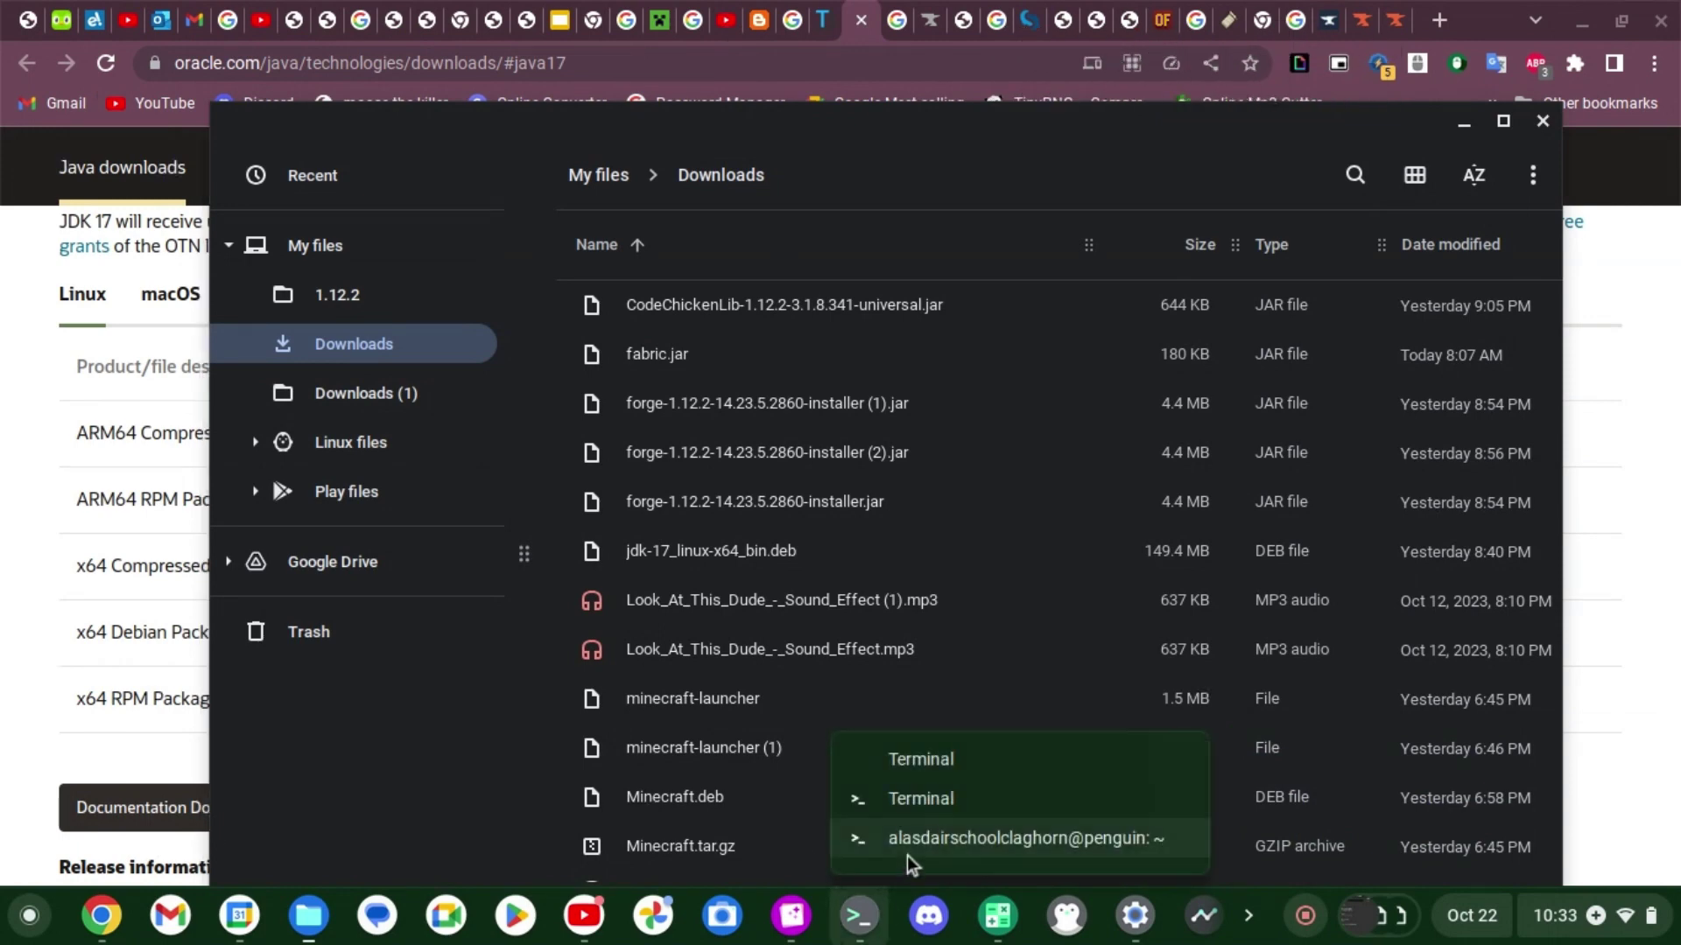
{"action": "left_click", "coordinate": [949, 834]}
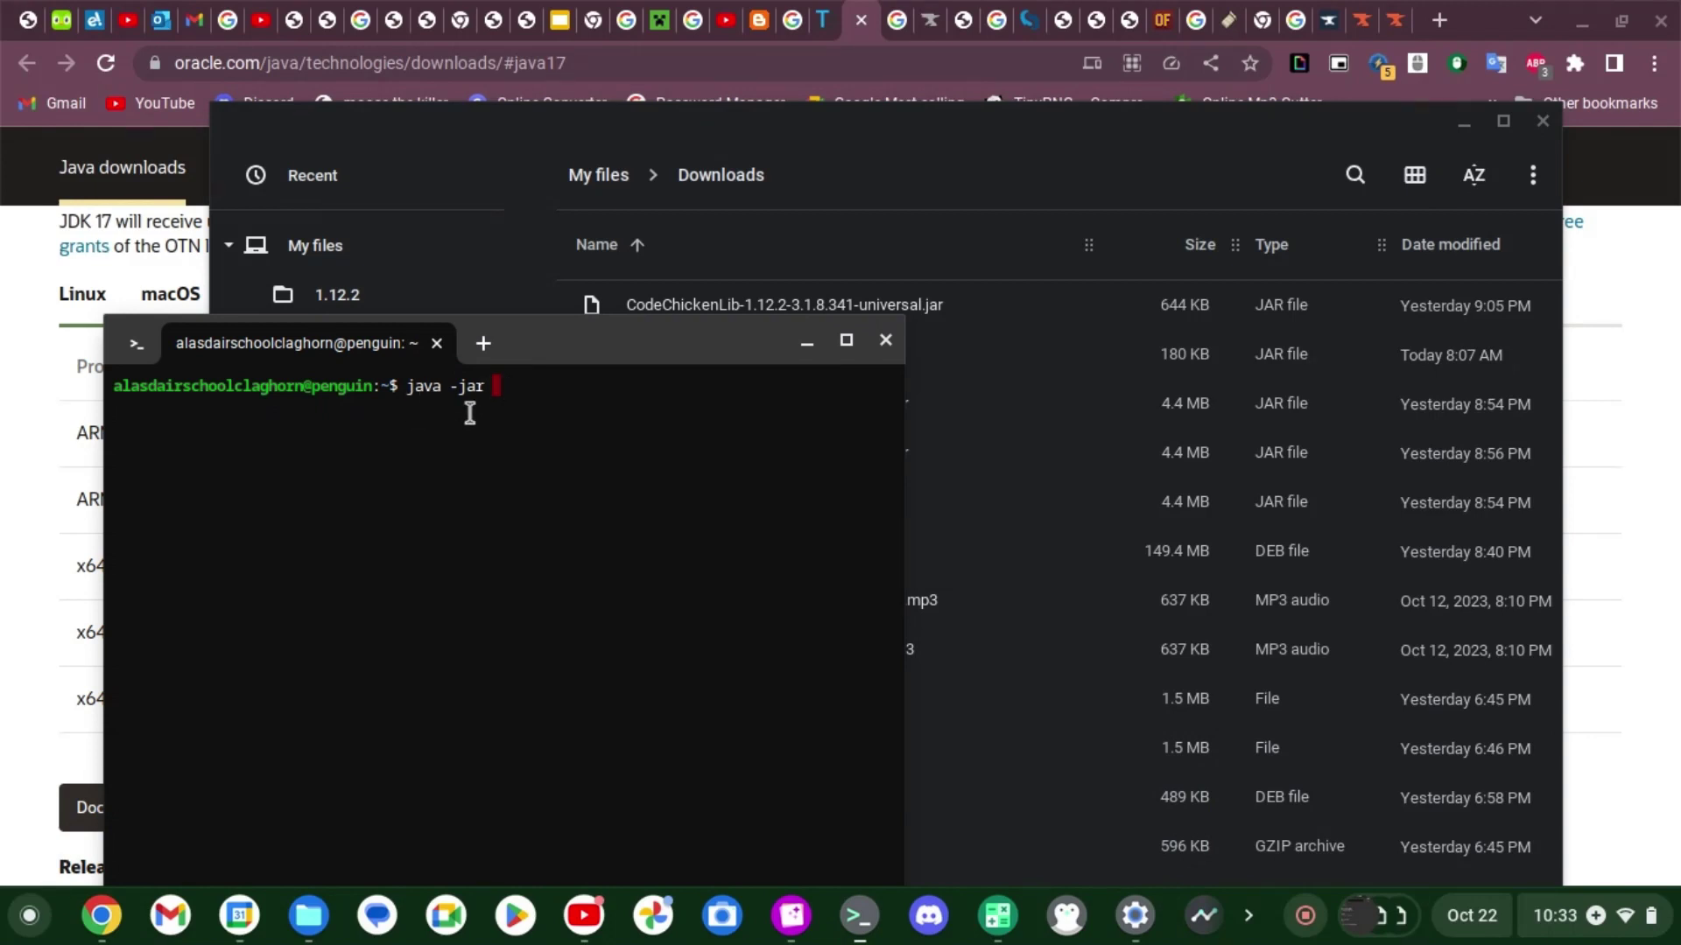
{"action": "type", "text": "java -j"}
{"action": "key", "text": "BackSpace"}
{"action": "type", "text": "version"}
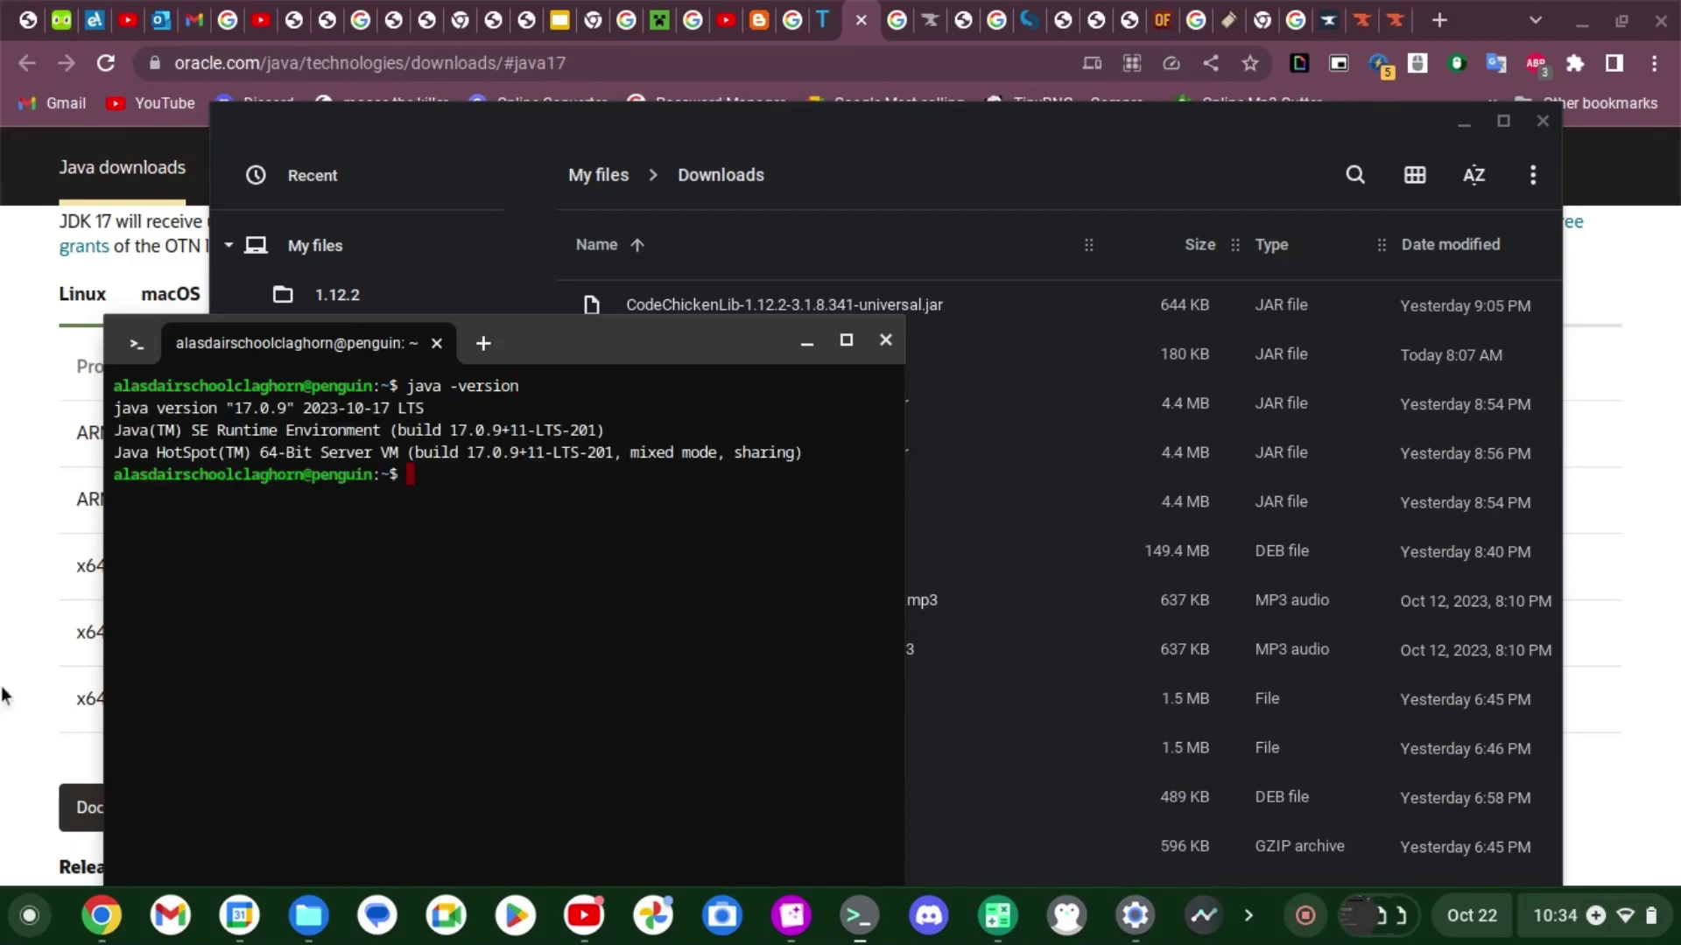
{"action": "left_click_drag", "start_coordinate": [158, 452], "coordinate": [762, 713]}
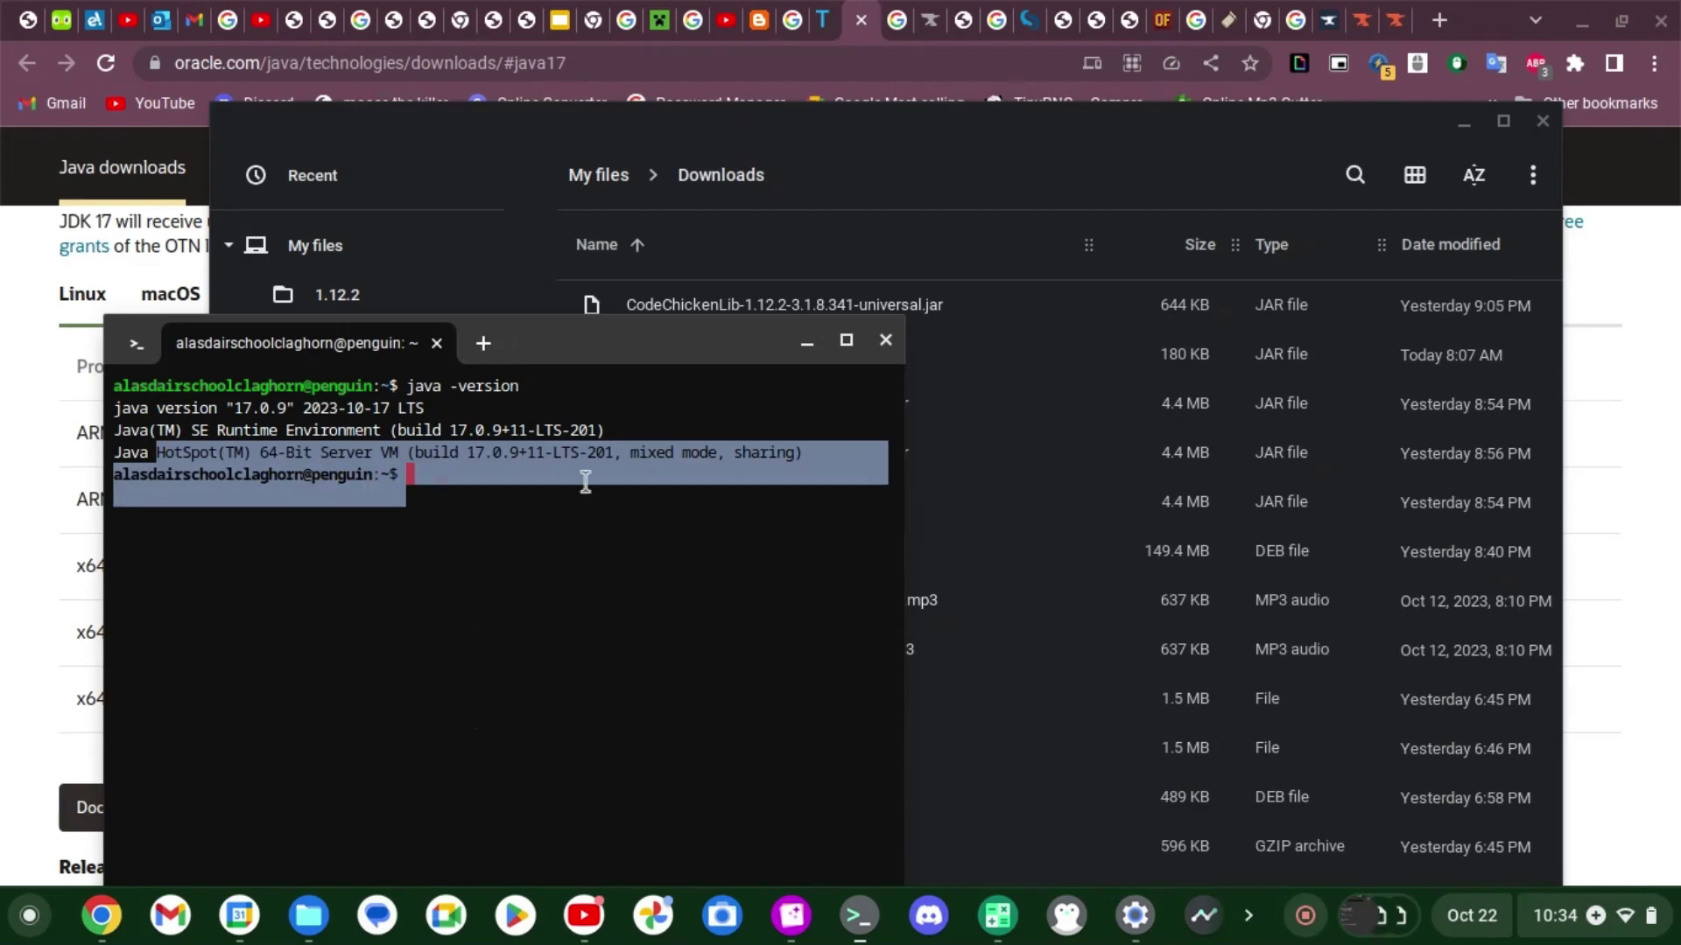
{"action": "left_click", "coordinate": [606, 506]}
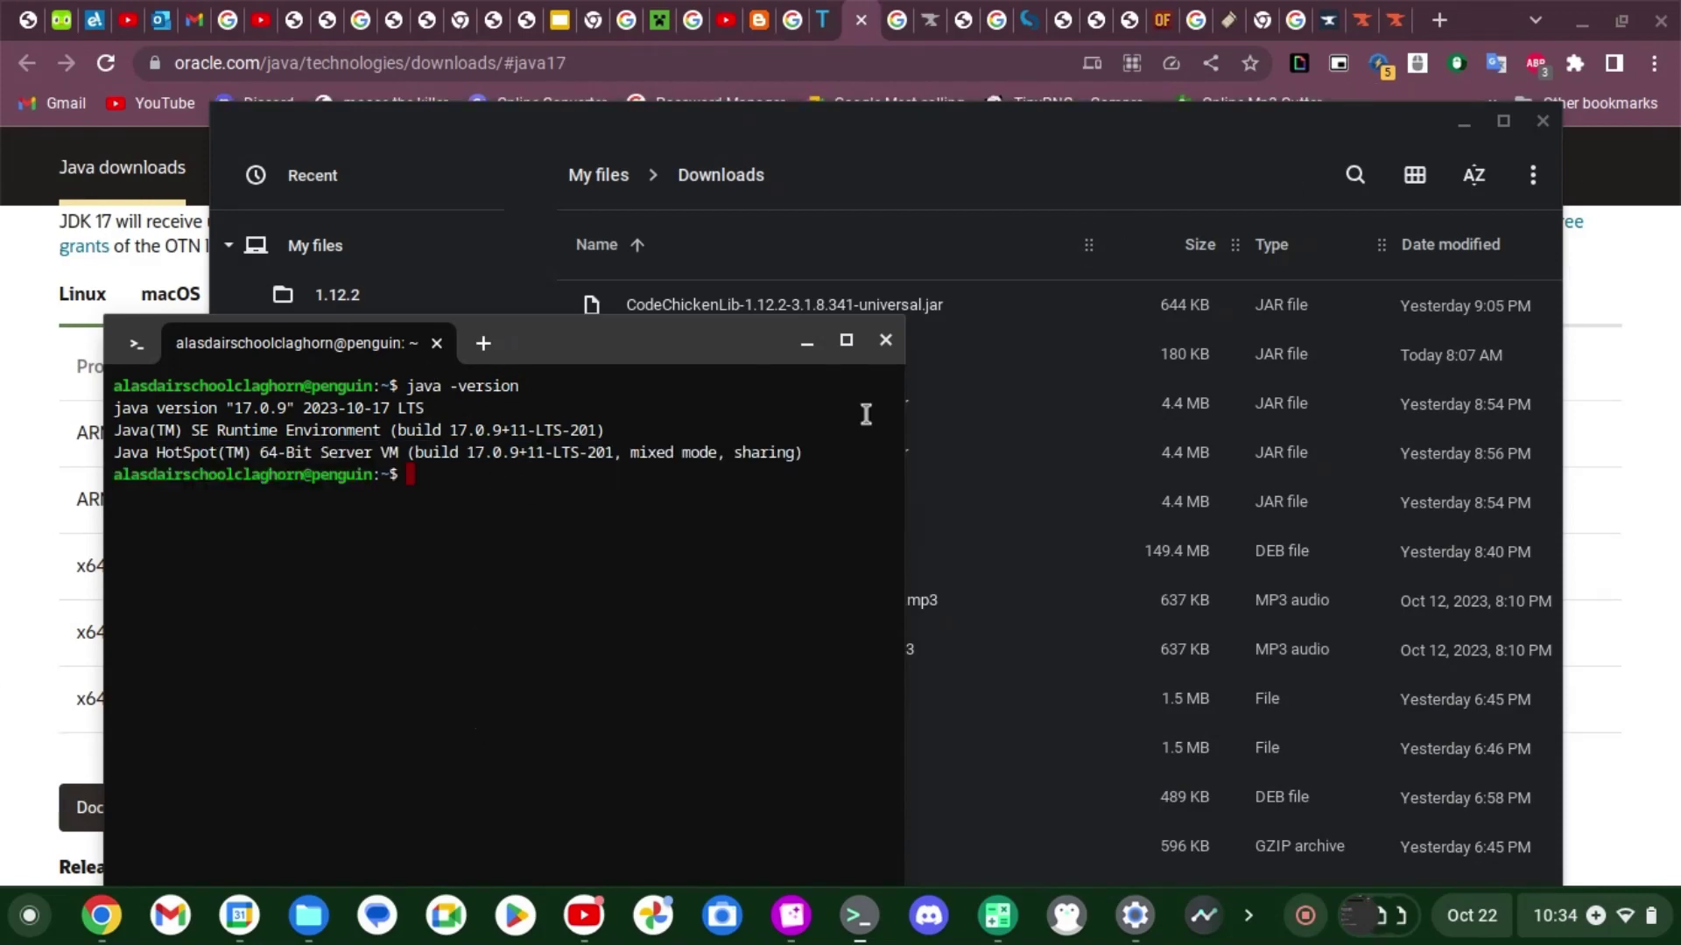
{"action": "left_click", "coordinate": [821, 350]}
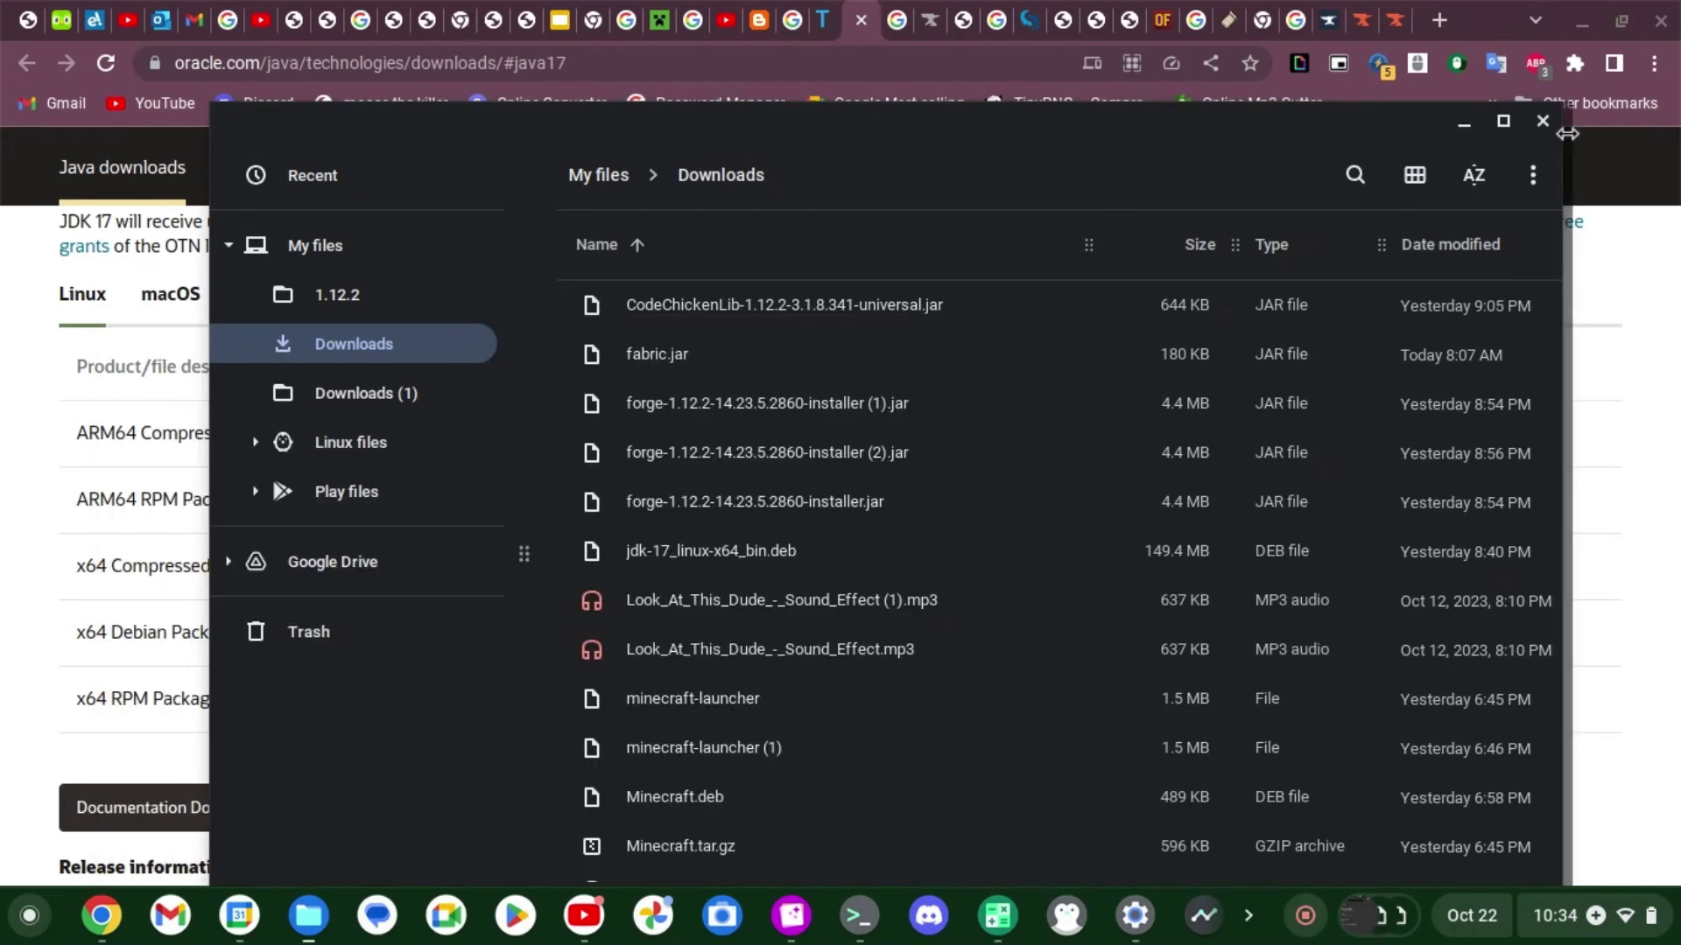
{"action": "left_click", "coordinate": [1463, 127]}
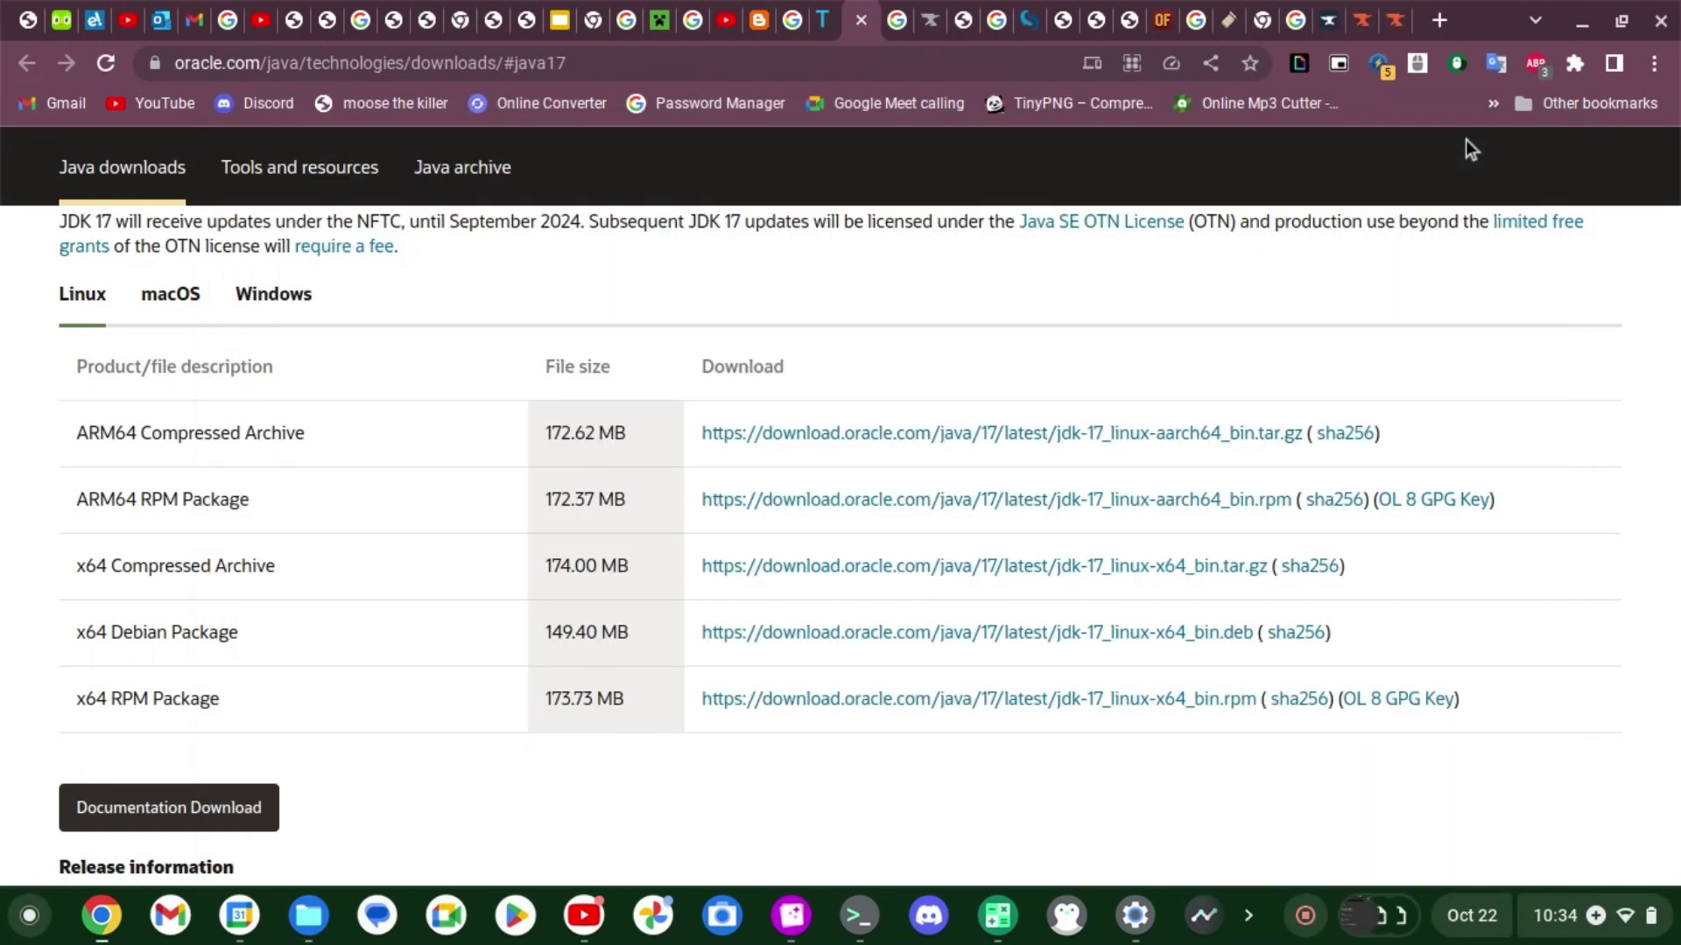
Bring up the Minecraft download page at its Linux distributions section
{"action": "left_click", "coordinate": [1441, 19]}
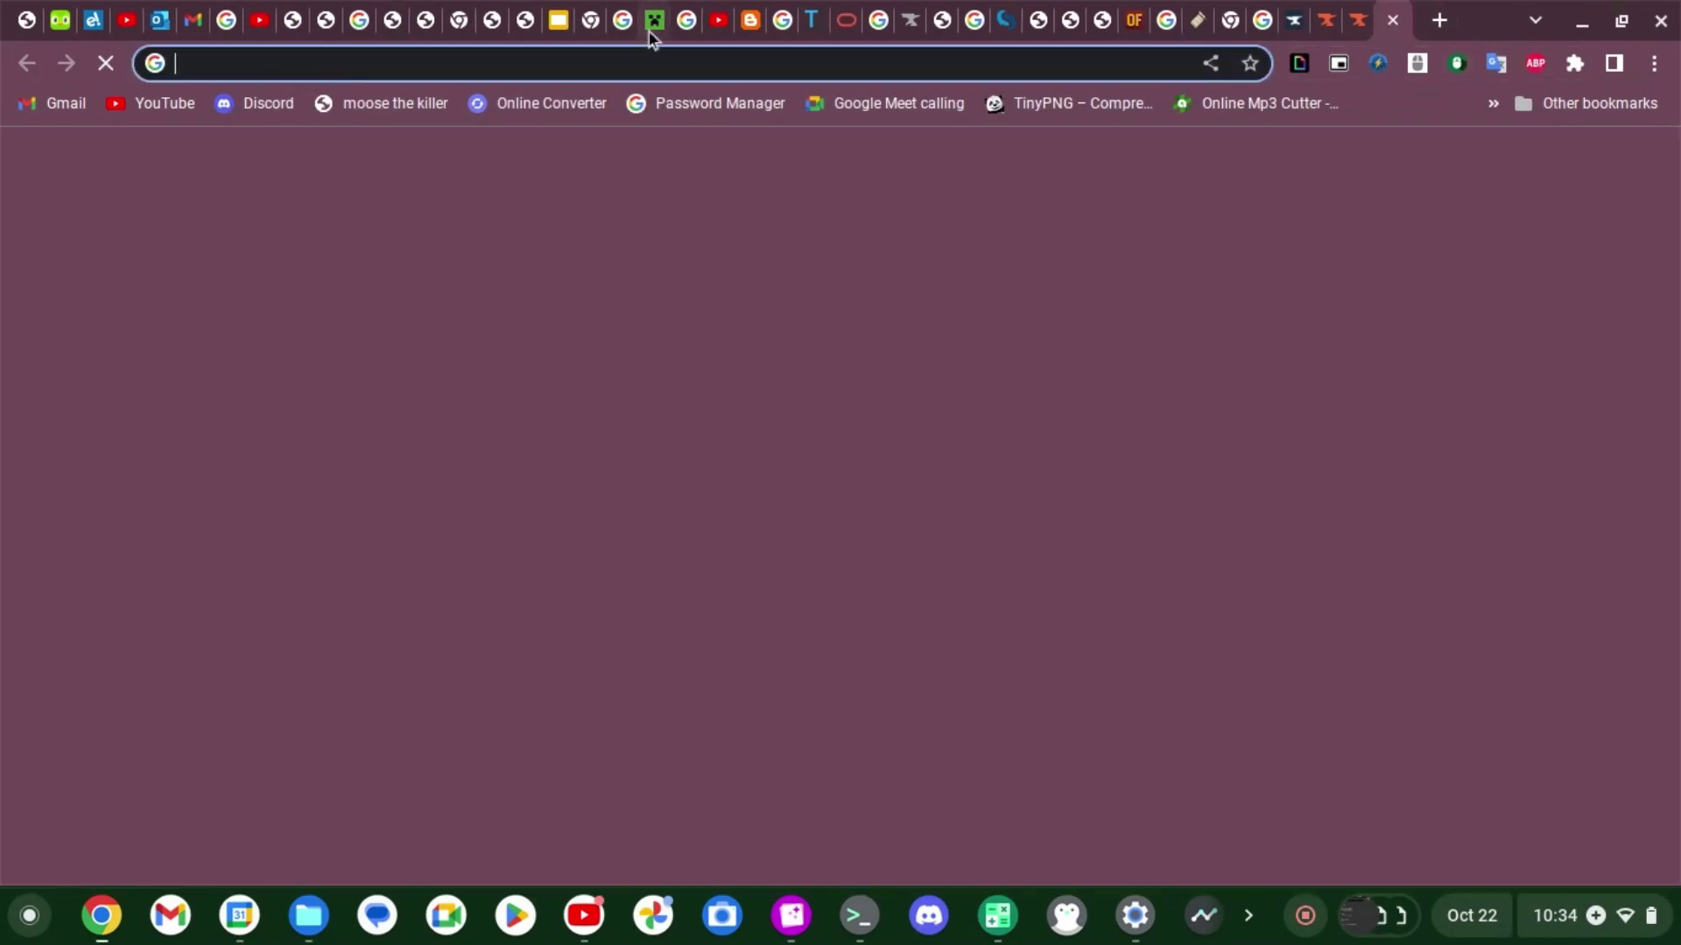
{"action": "left_click", "coordinate": [649, 33]}
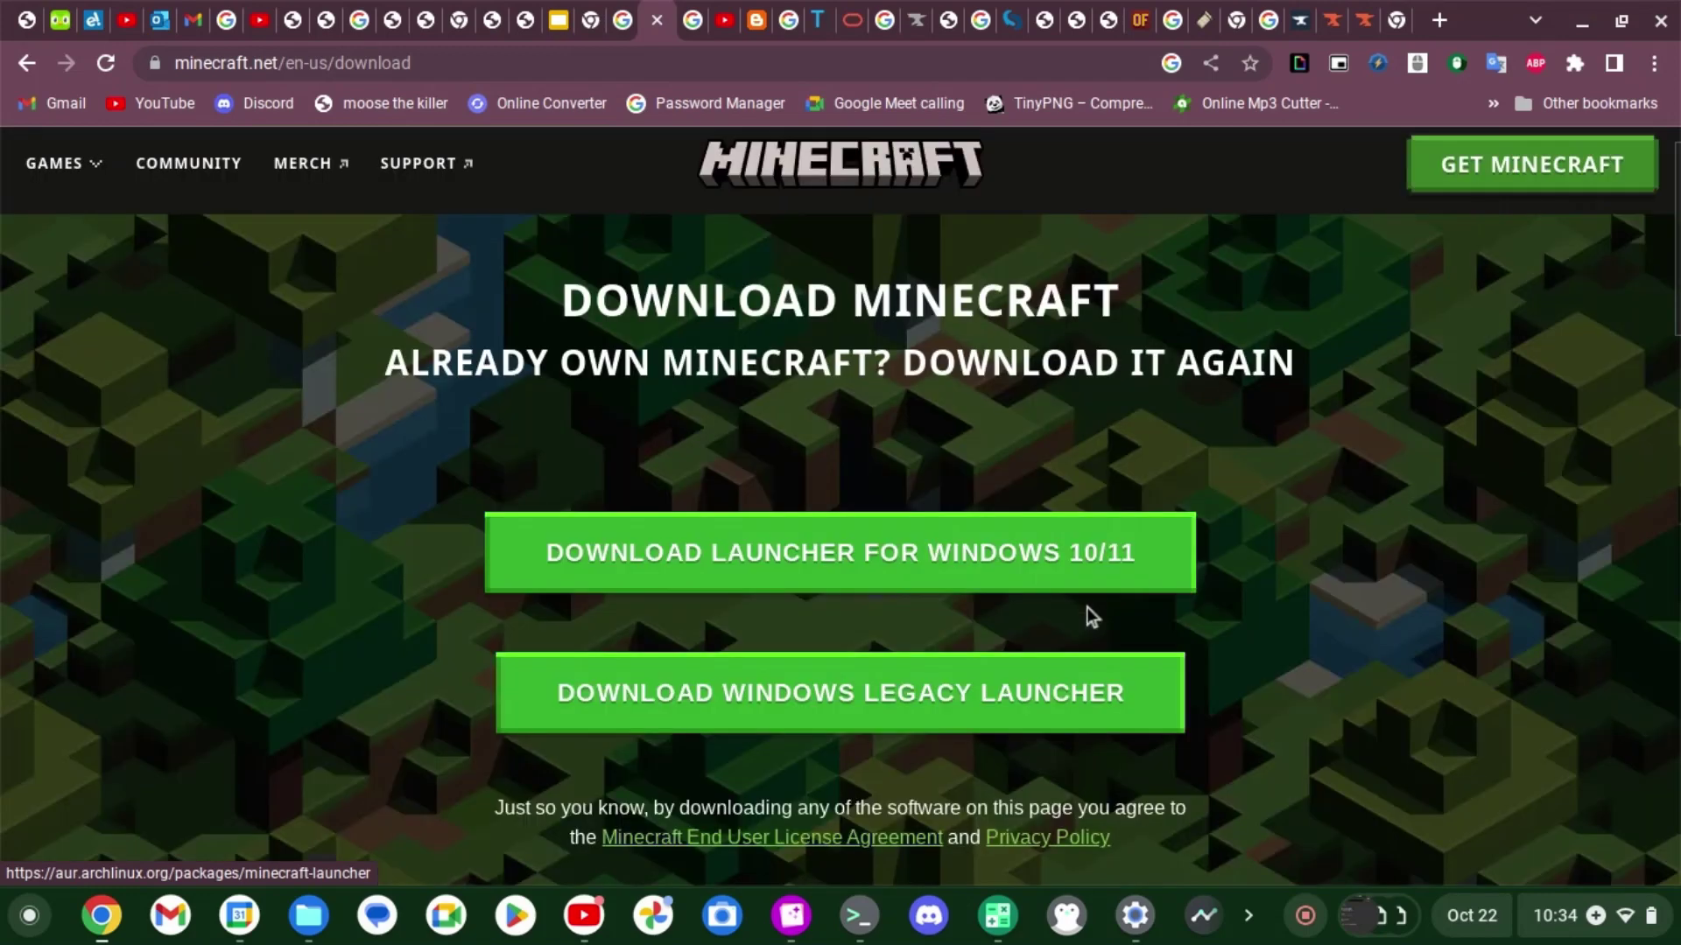
{"action": "scroll", "coordinate": [1088, 611], "scroll_direction": "down", "scroll_amount": 15}
{"action": "scroll", "coordinate": [1088, 611], "scroll_direction": "up", "scroll_amount": 10}
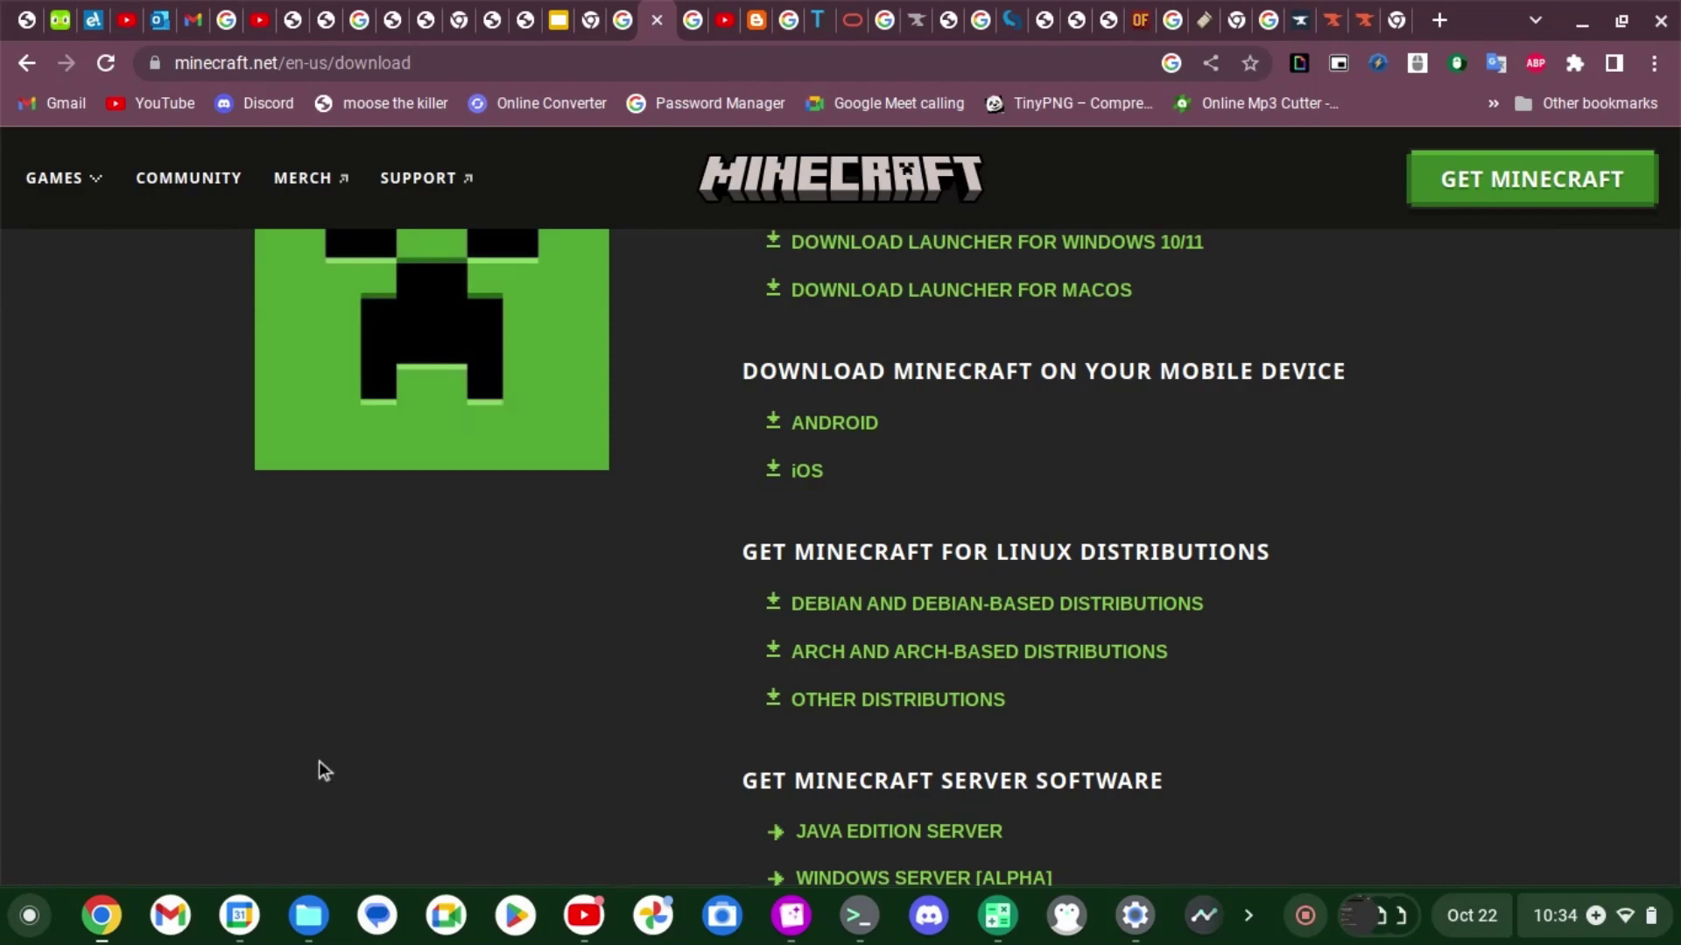
Check the Linux apps folder in the launcher, then list the open terminal windows
{"action": "key", "text": "super"}
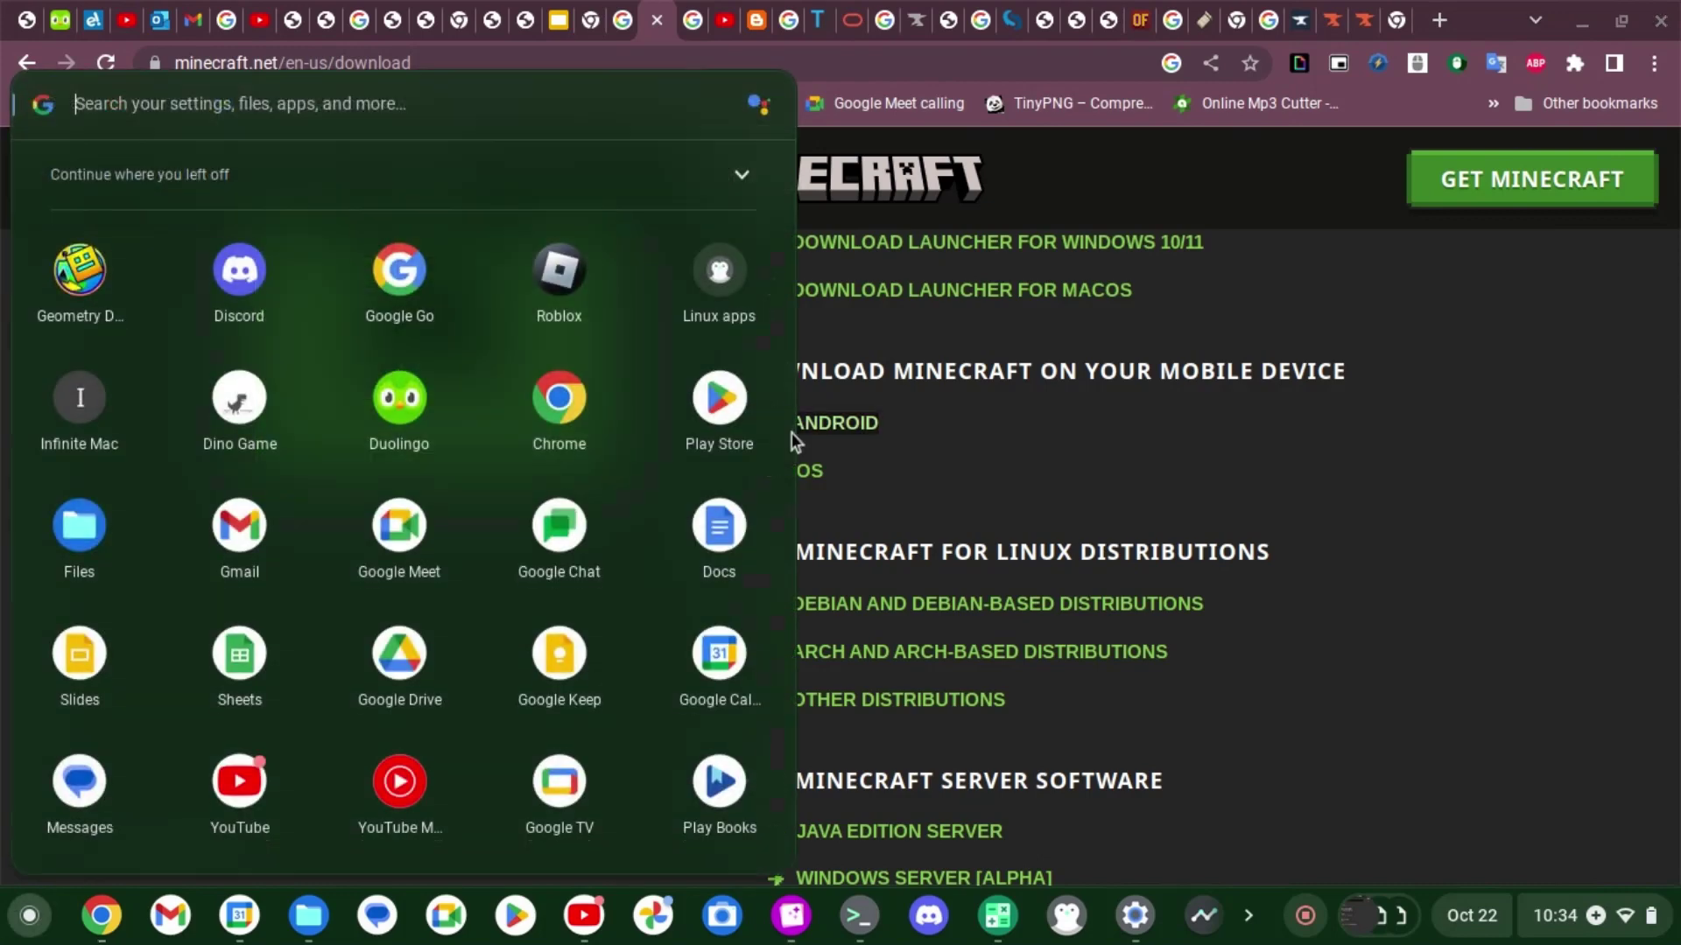
{"action": "left_click", "coordinate": [736, 289]}
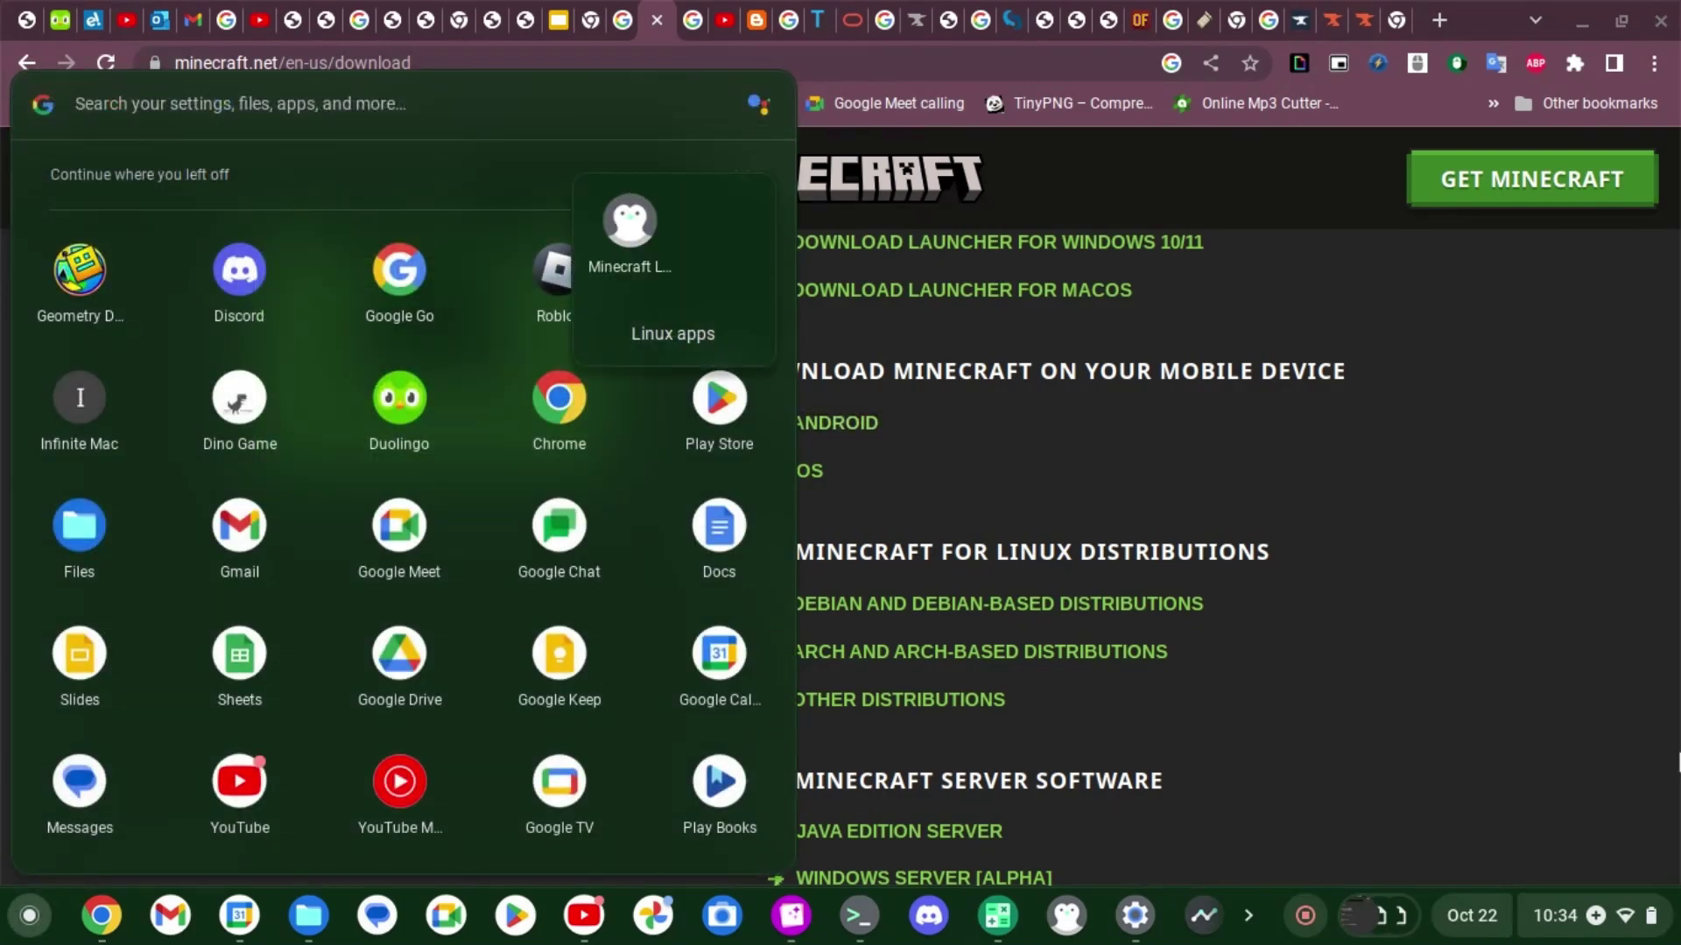
{"action": "left_click", "coordinate": [1512, 660]}
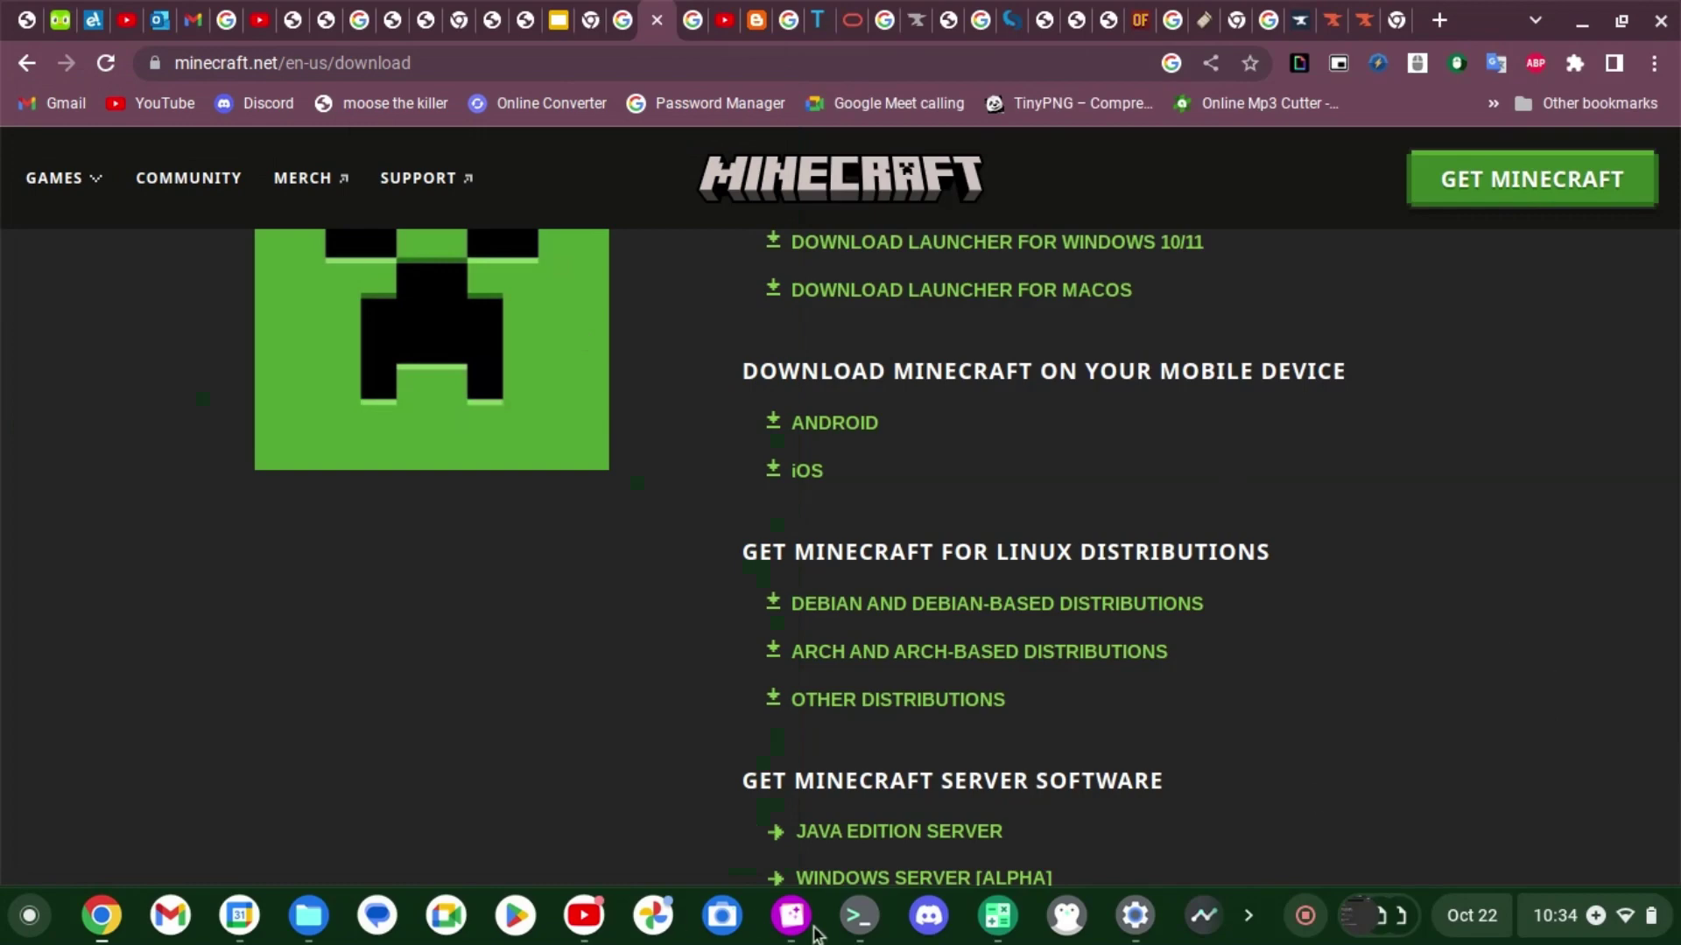
{"action": "left_click", "coordinate": [862, 935]}
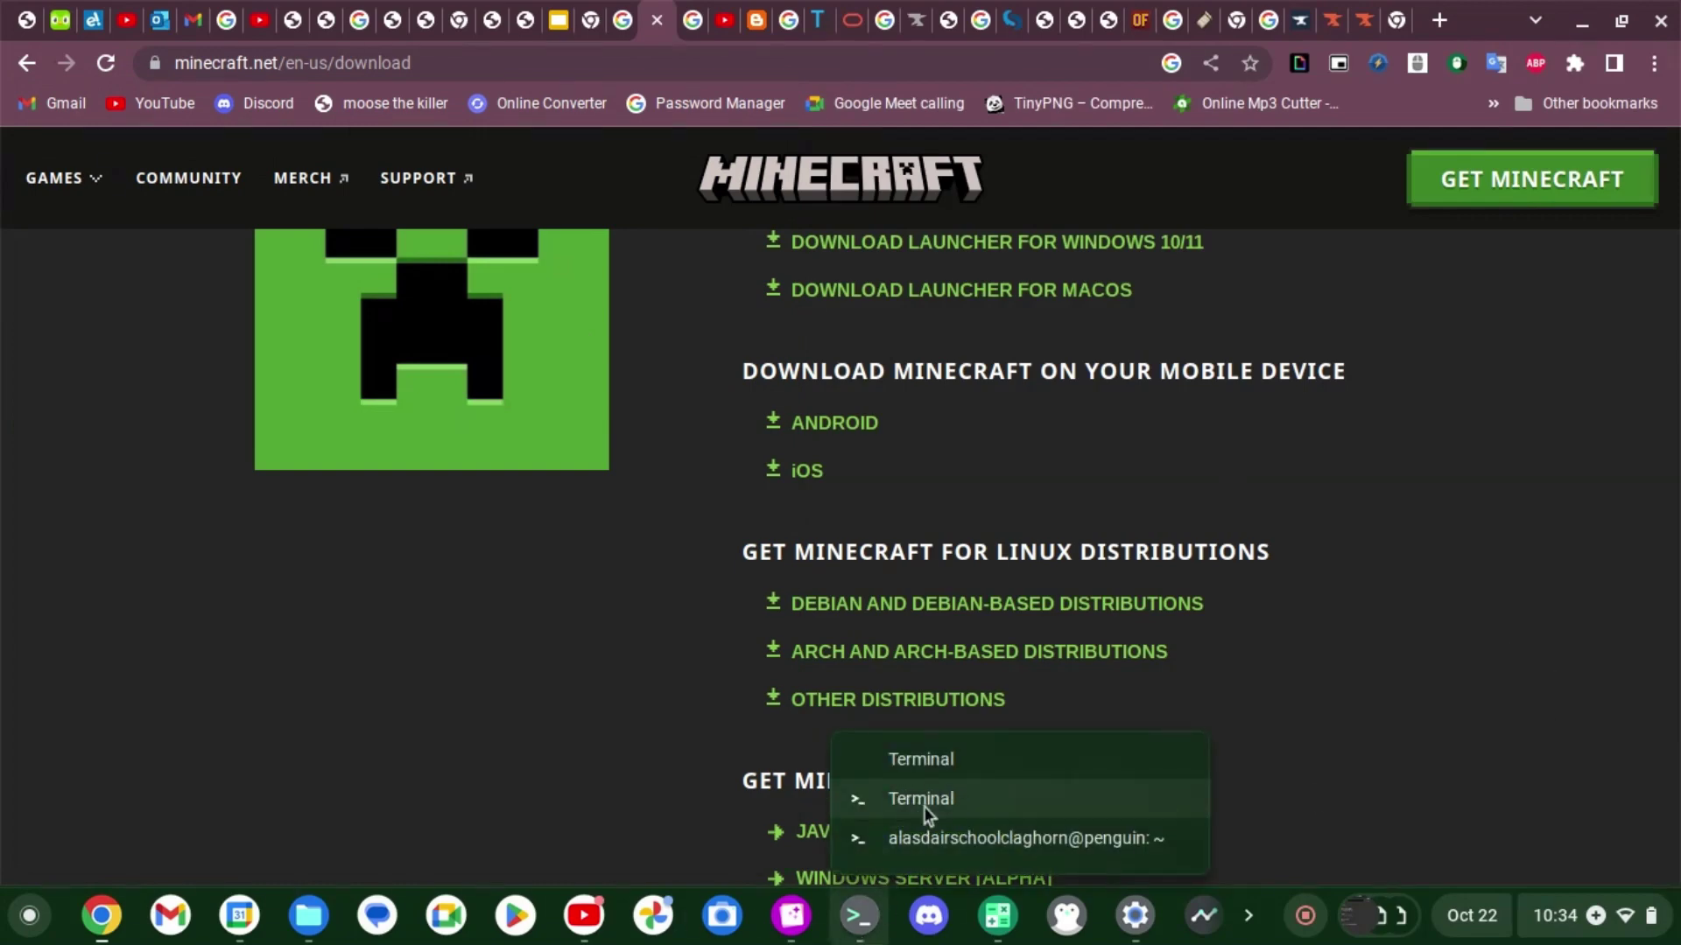